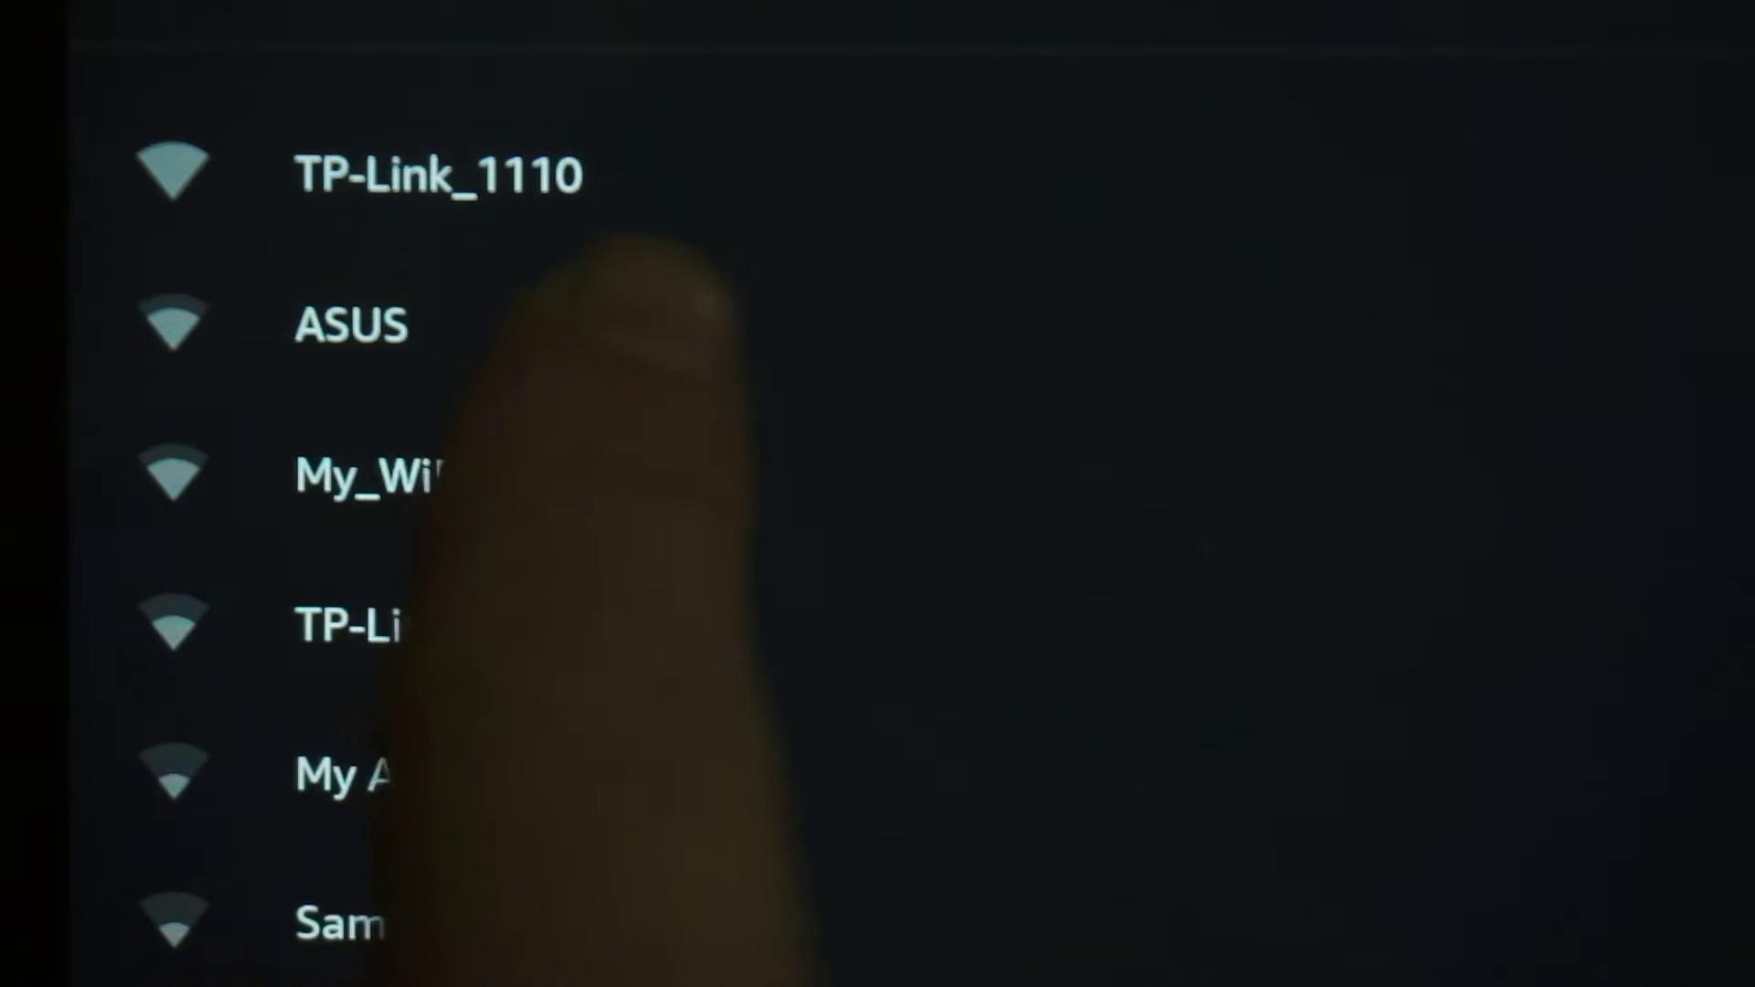
- Join the TP-Link_1110 Wi-Fi network
left_click(549, 174)
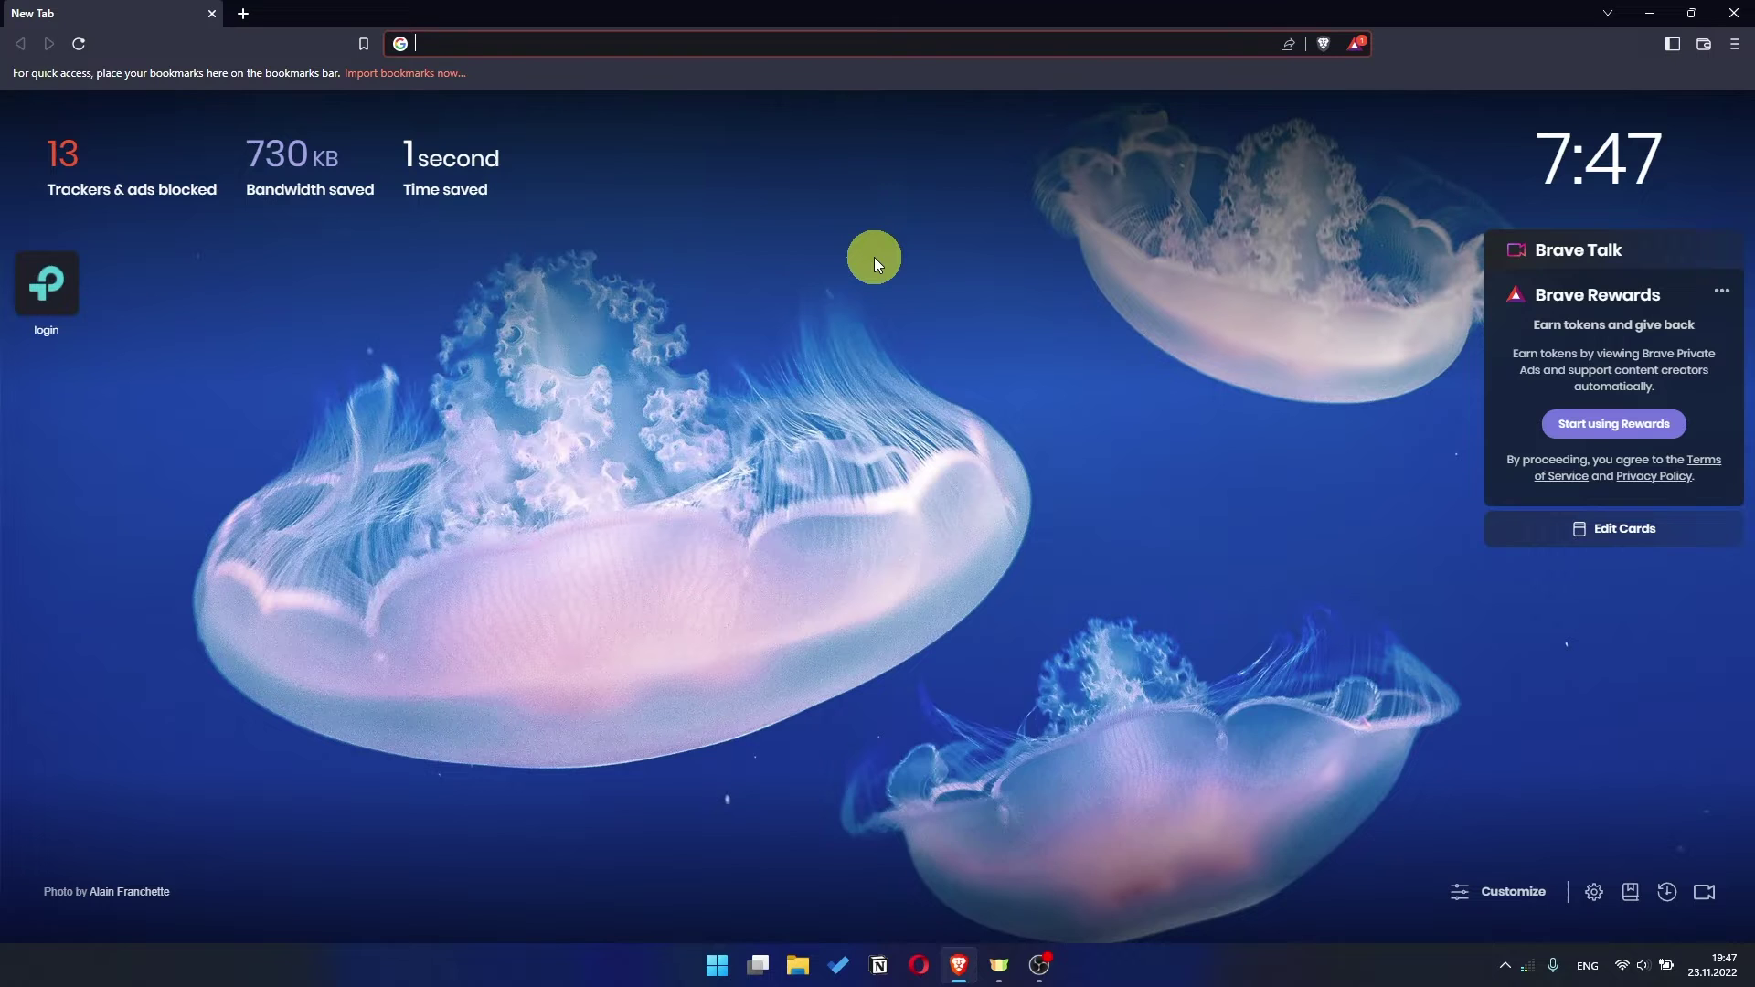
- Load the router's admin page by entering 192.168.1.1 in the Brave address bar
left_click(785, 32)
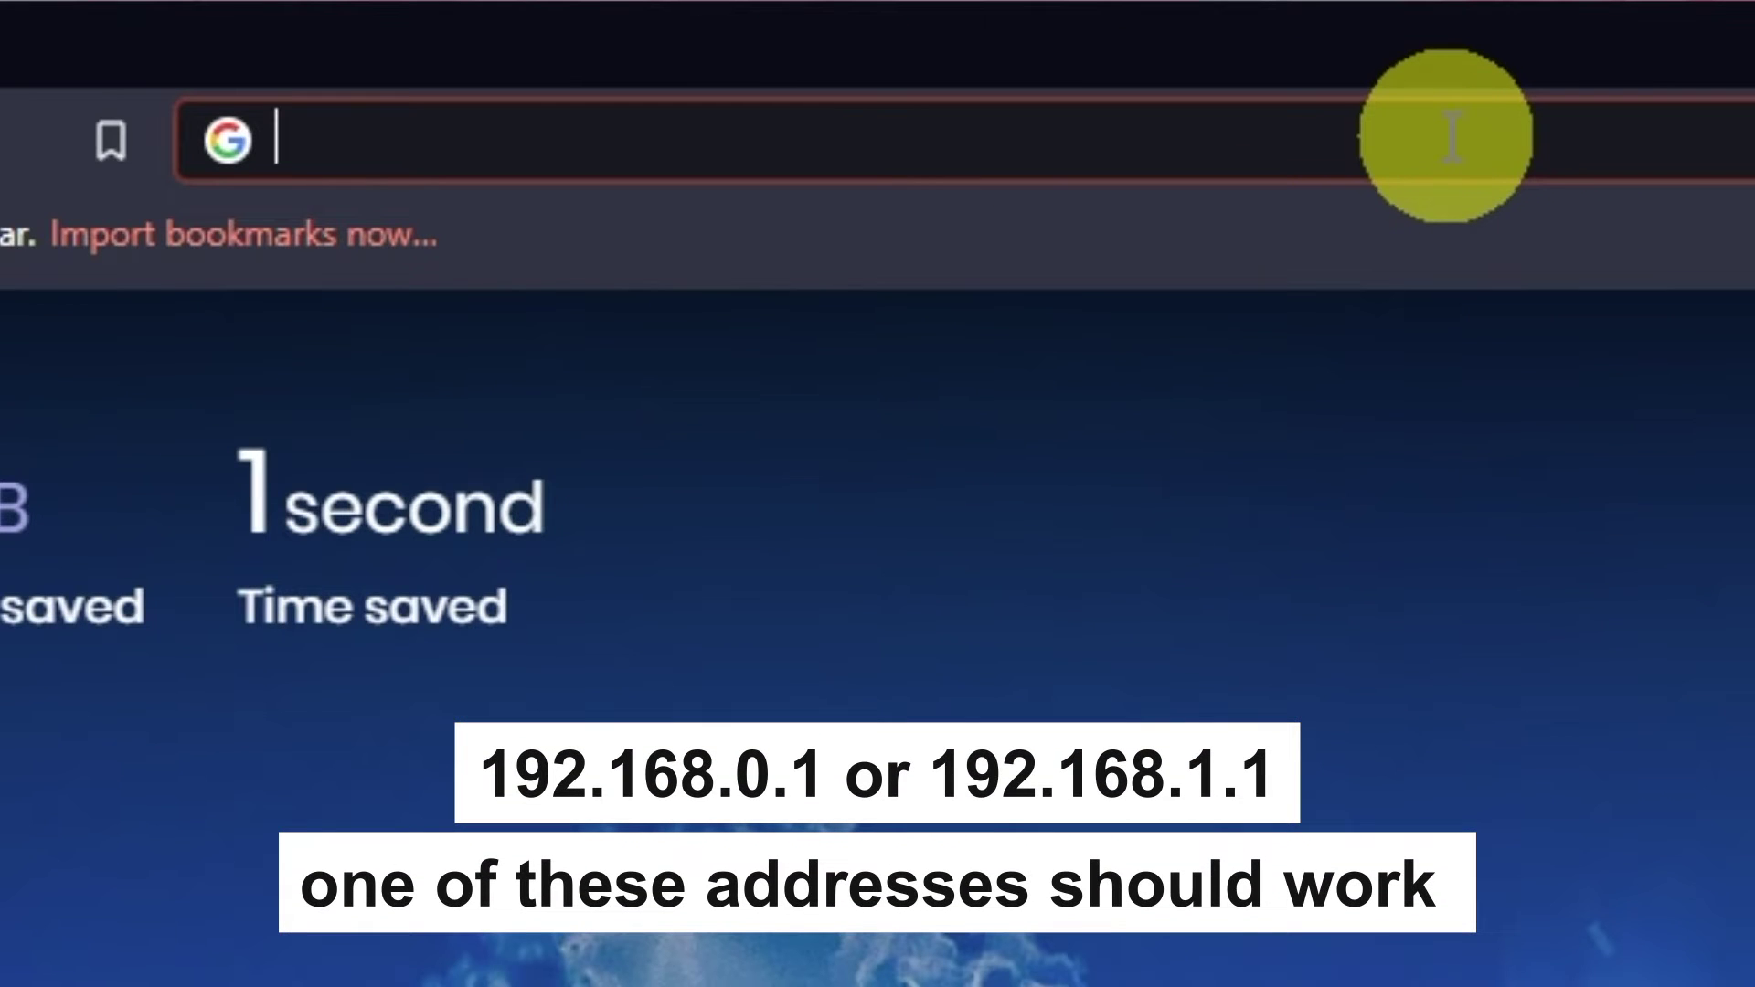
type("19")
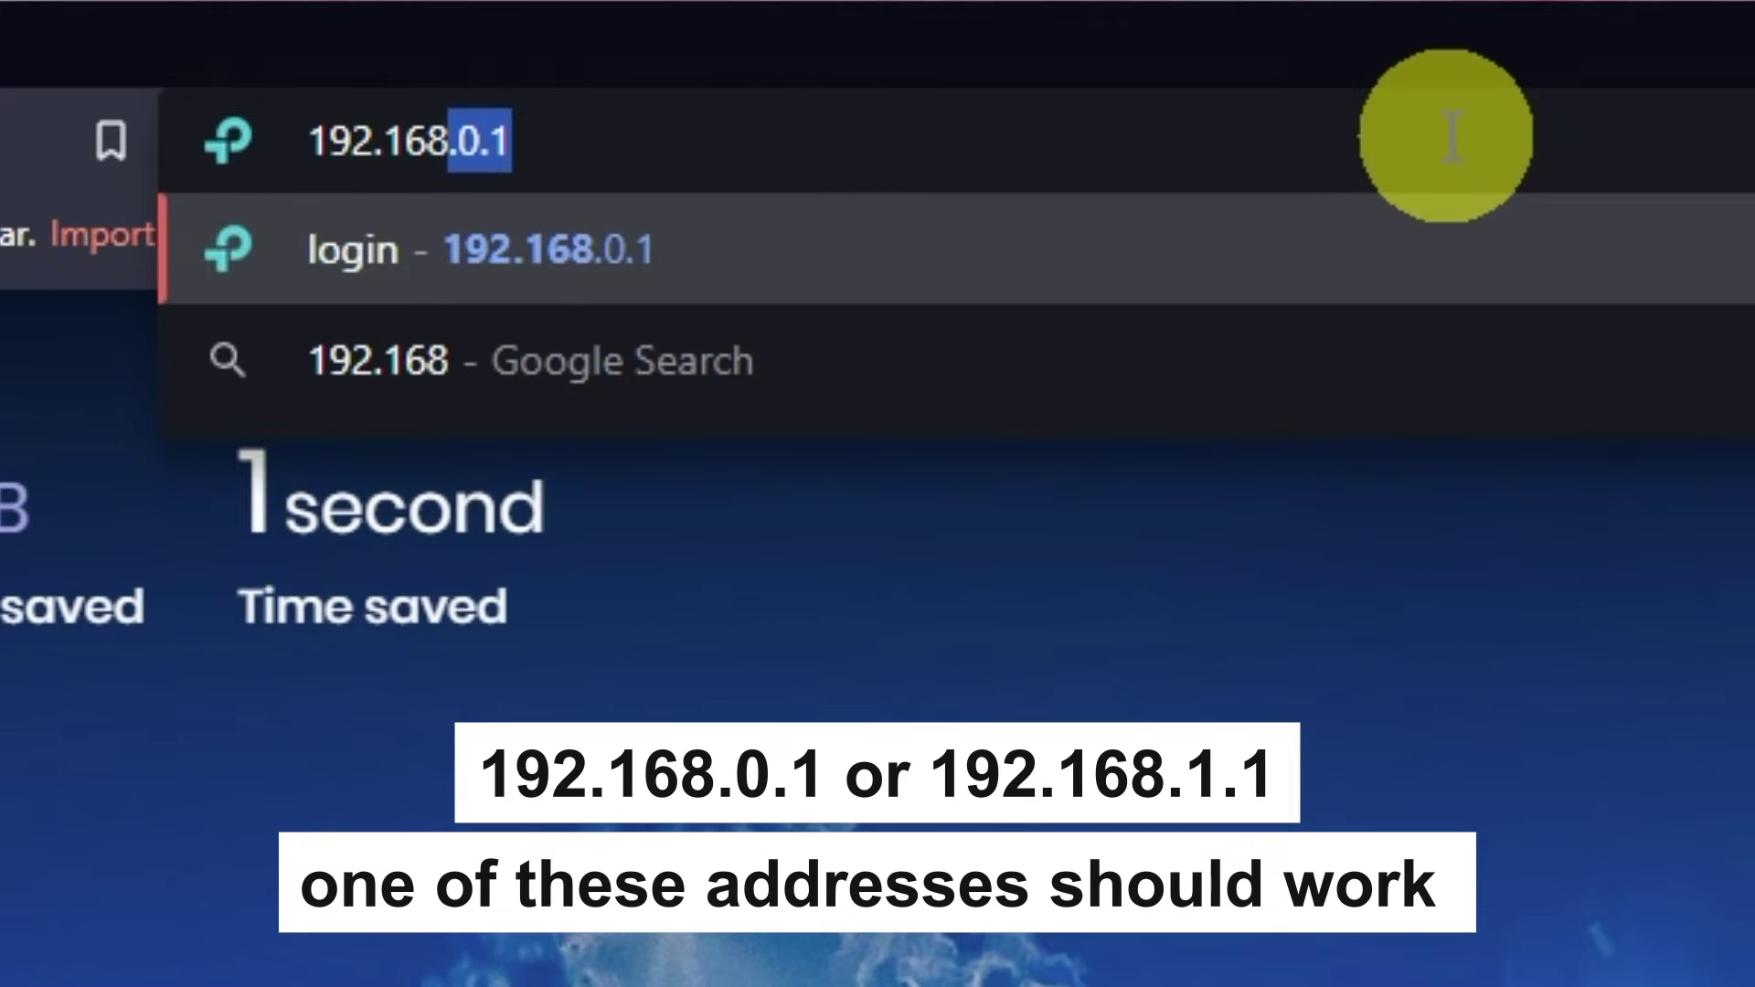
type("2.168.1.1")
key("Return")
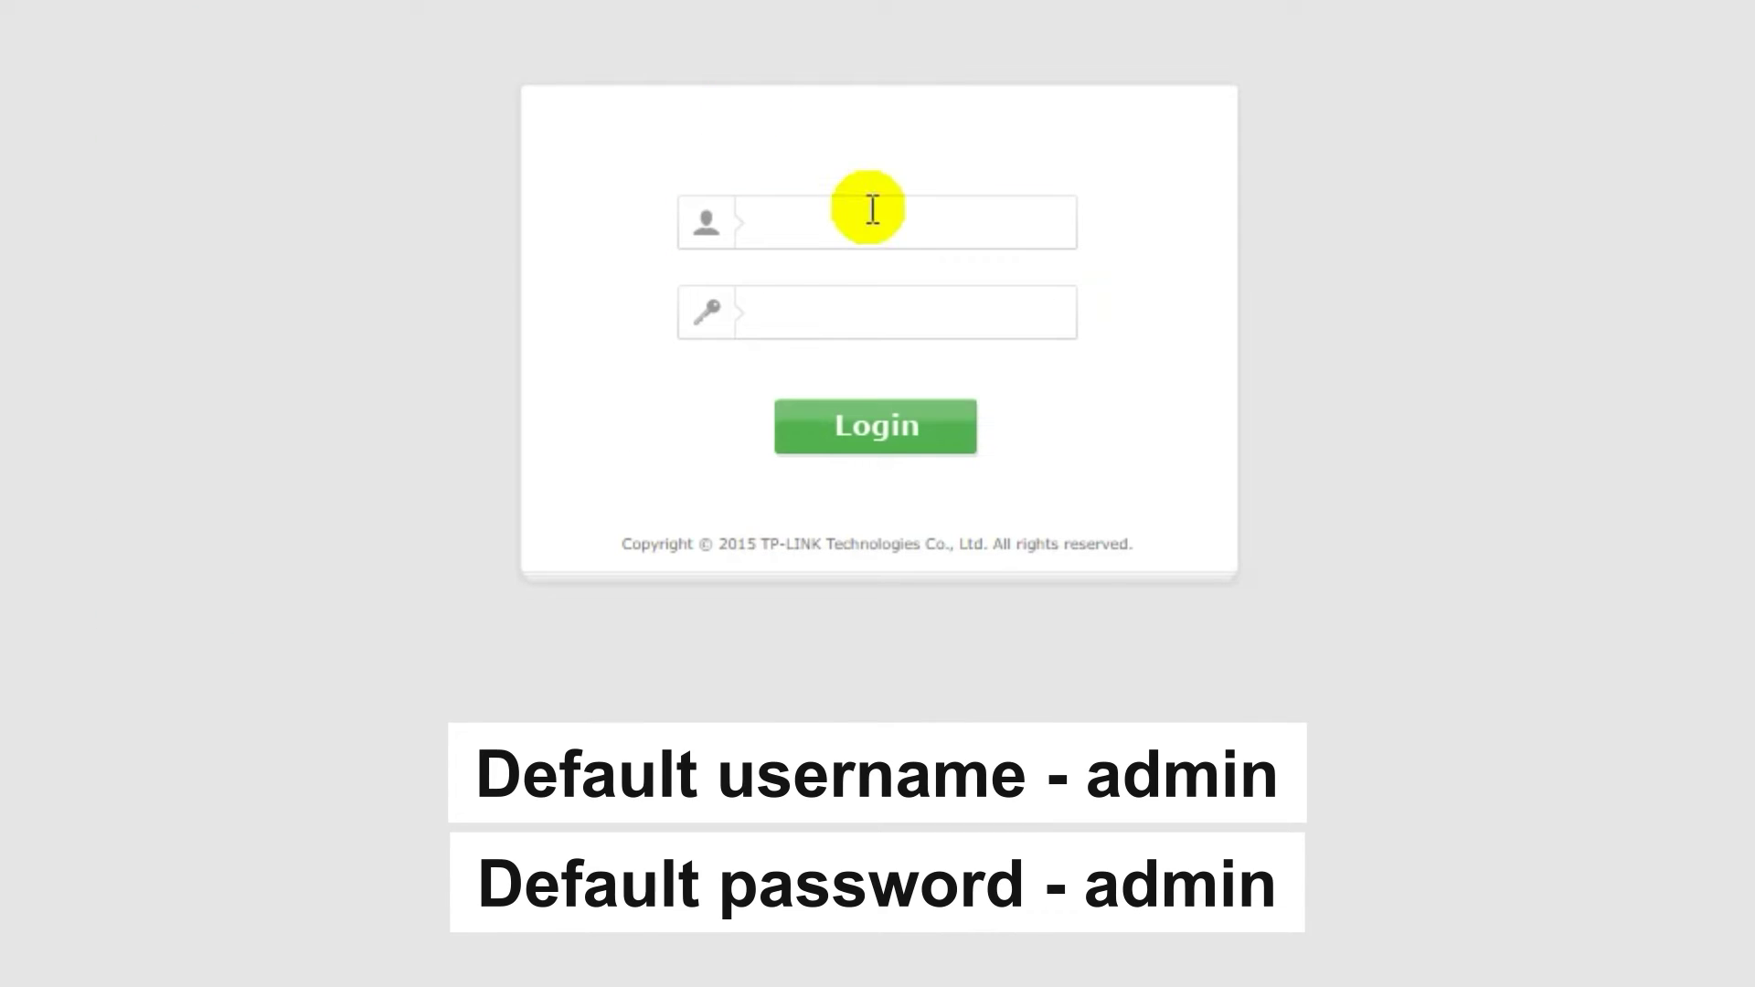
- Log in with the default username and password, checking the password with the eye icon
left_click(868, 205)
type("admin")
left_click(870, 315)
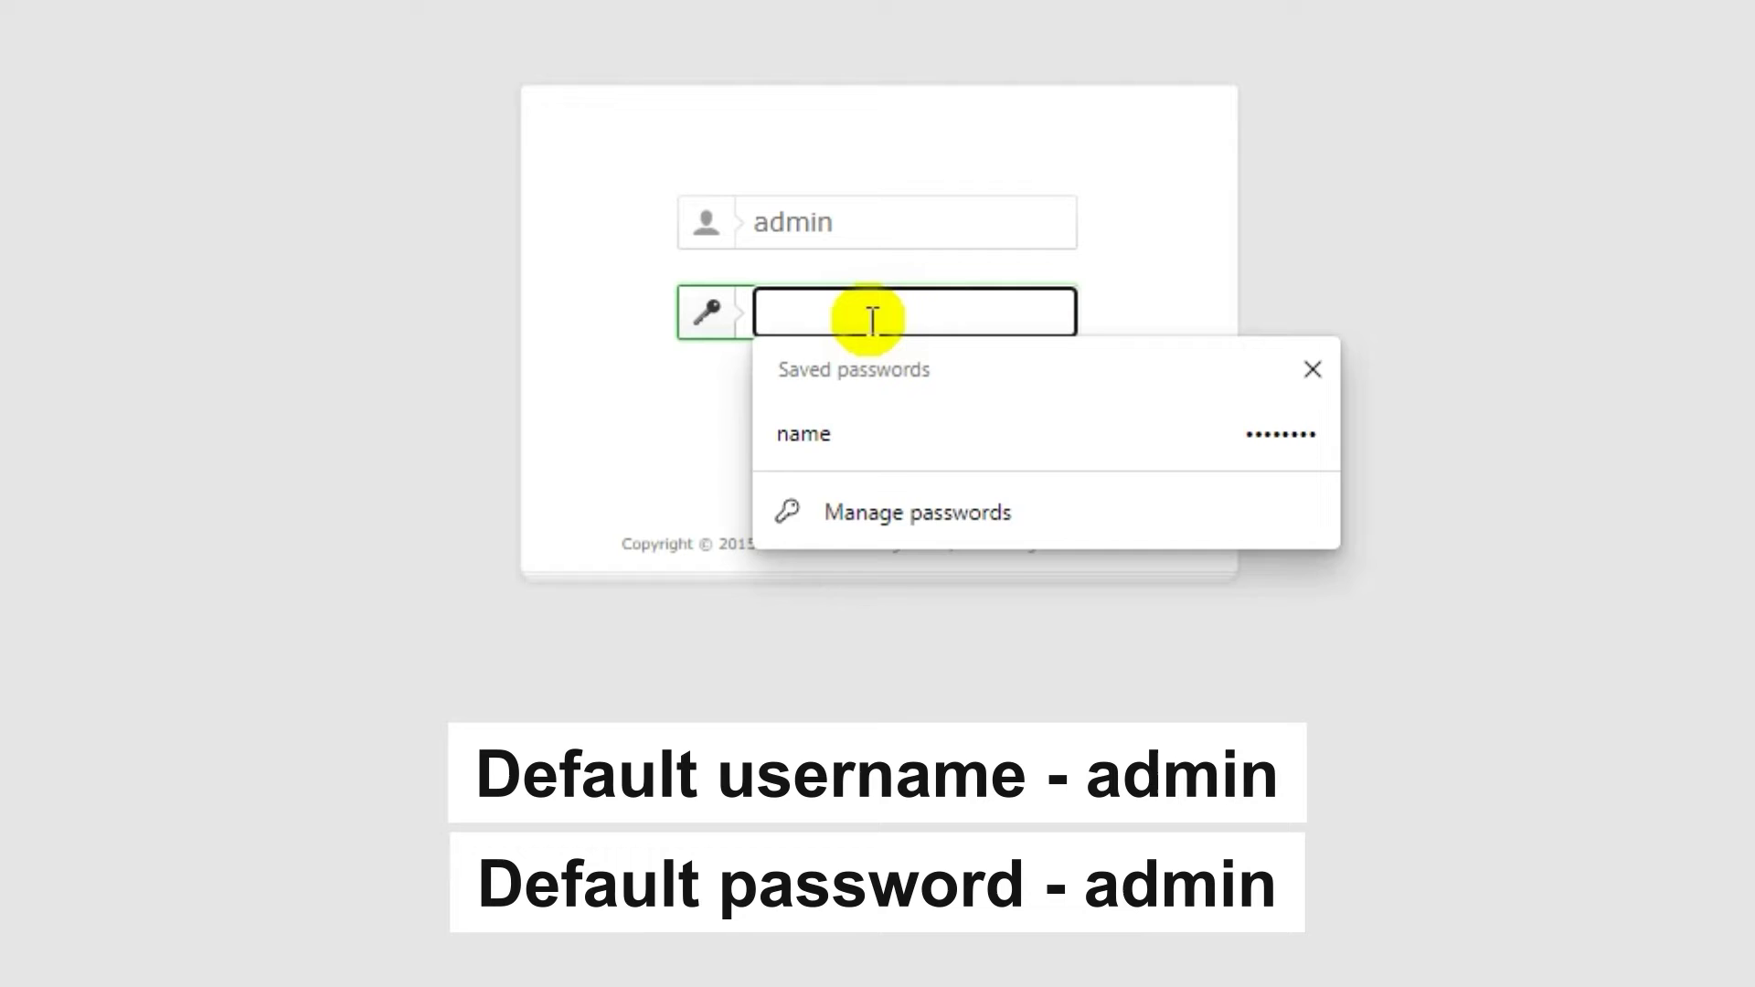
type("admin")
left_click(1051, 312)
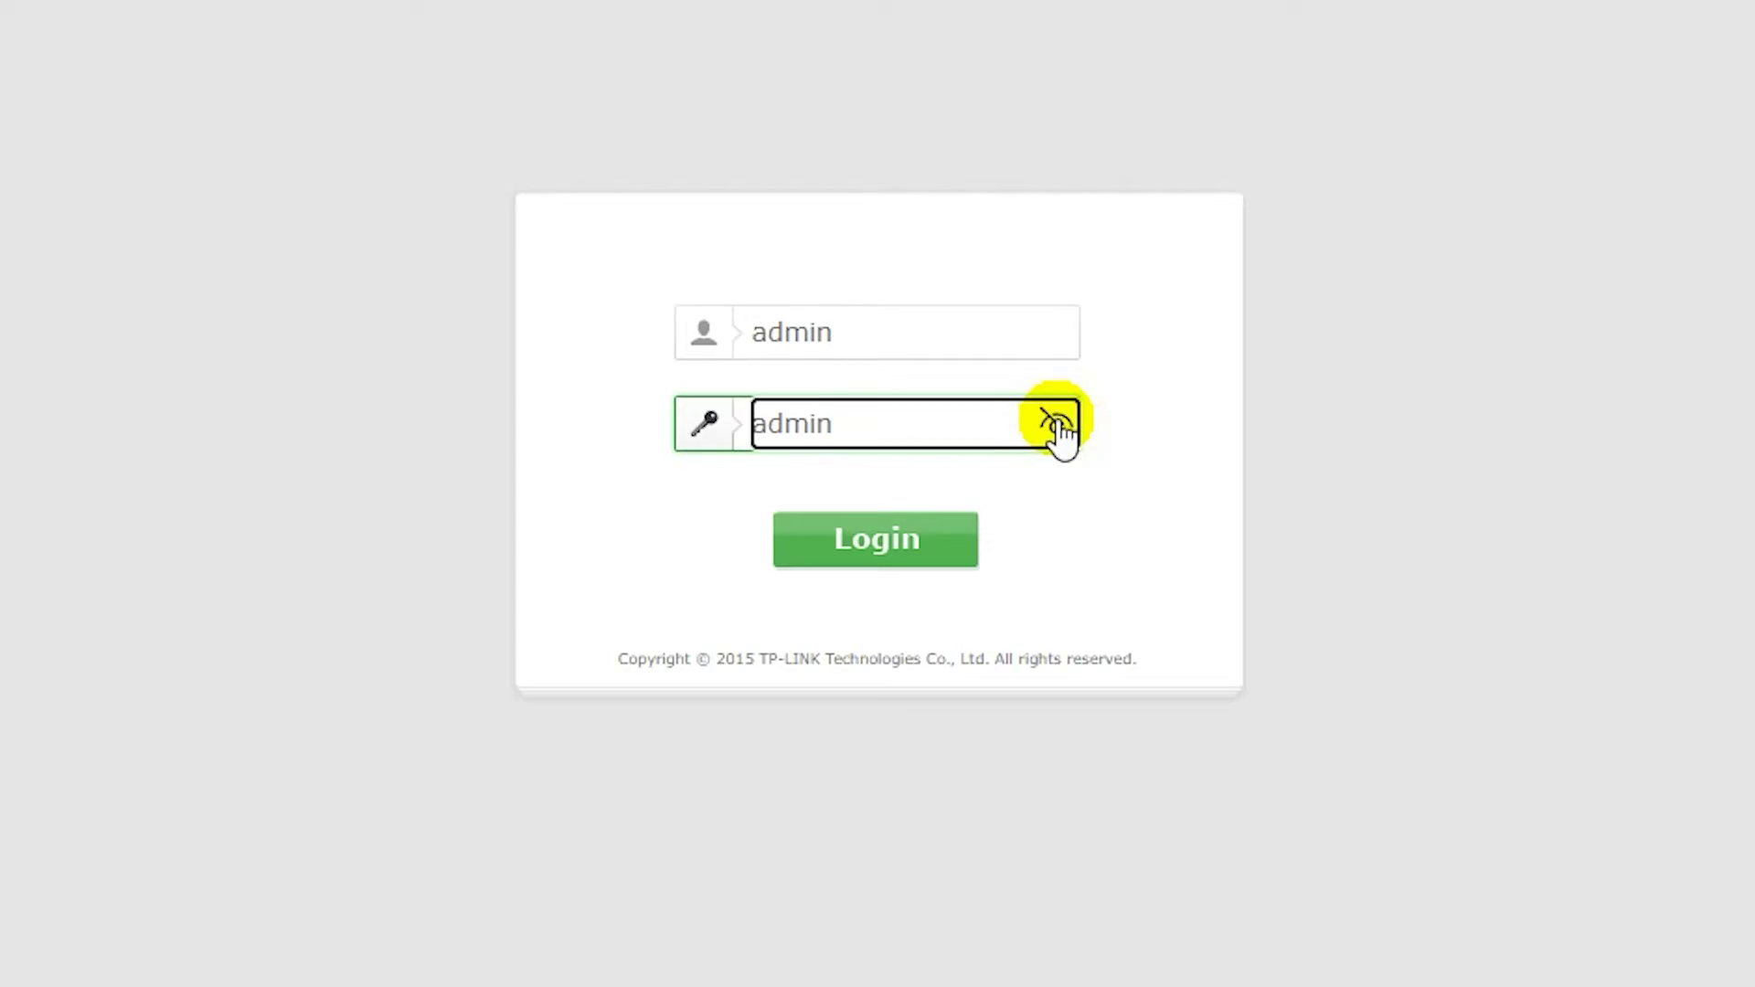
left_click(924, 550)
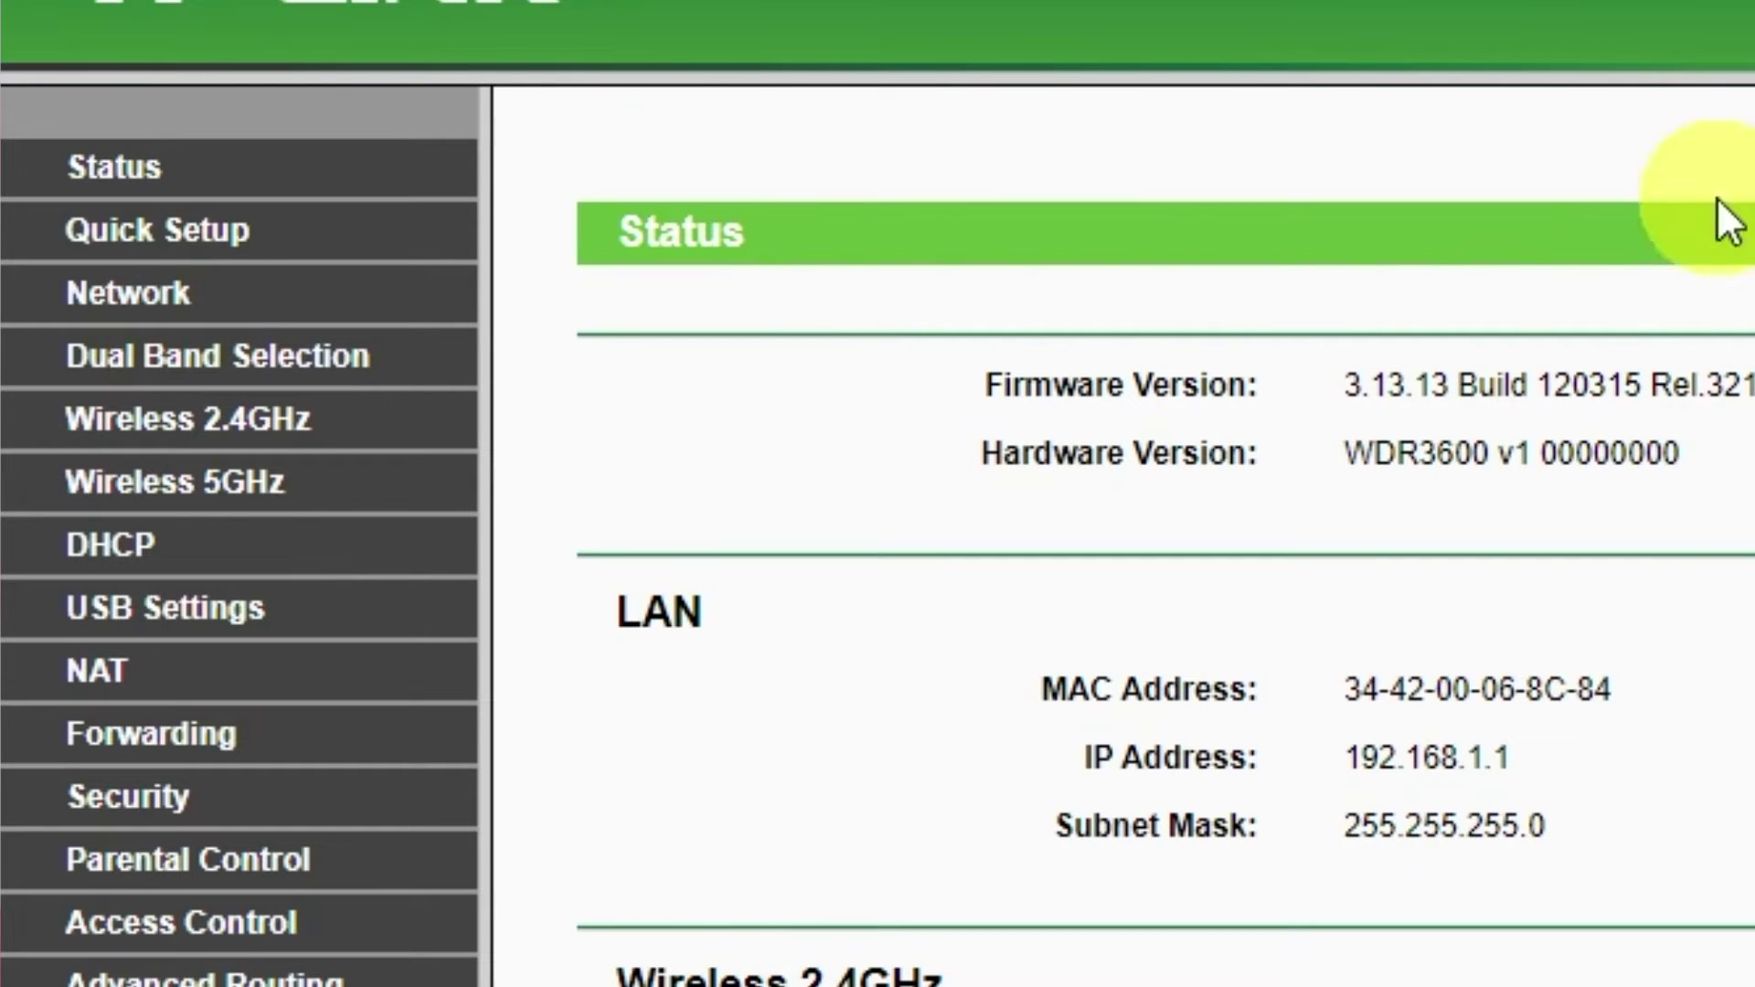
- Launch Quick Setup and select Router as the working mode
left_click(219, 257)
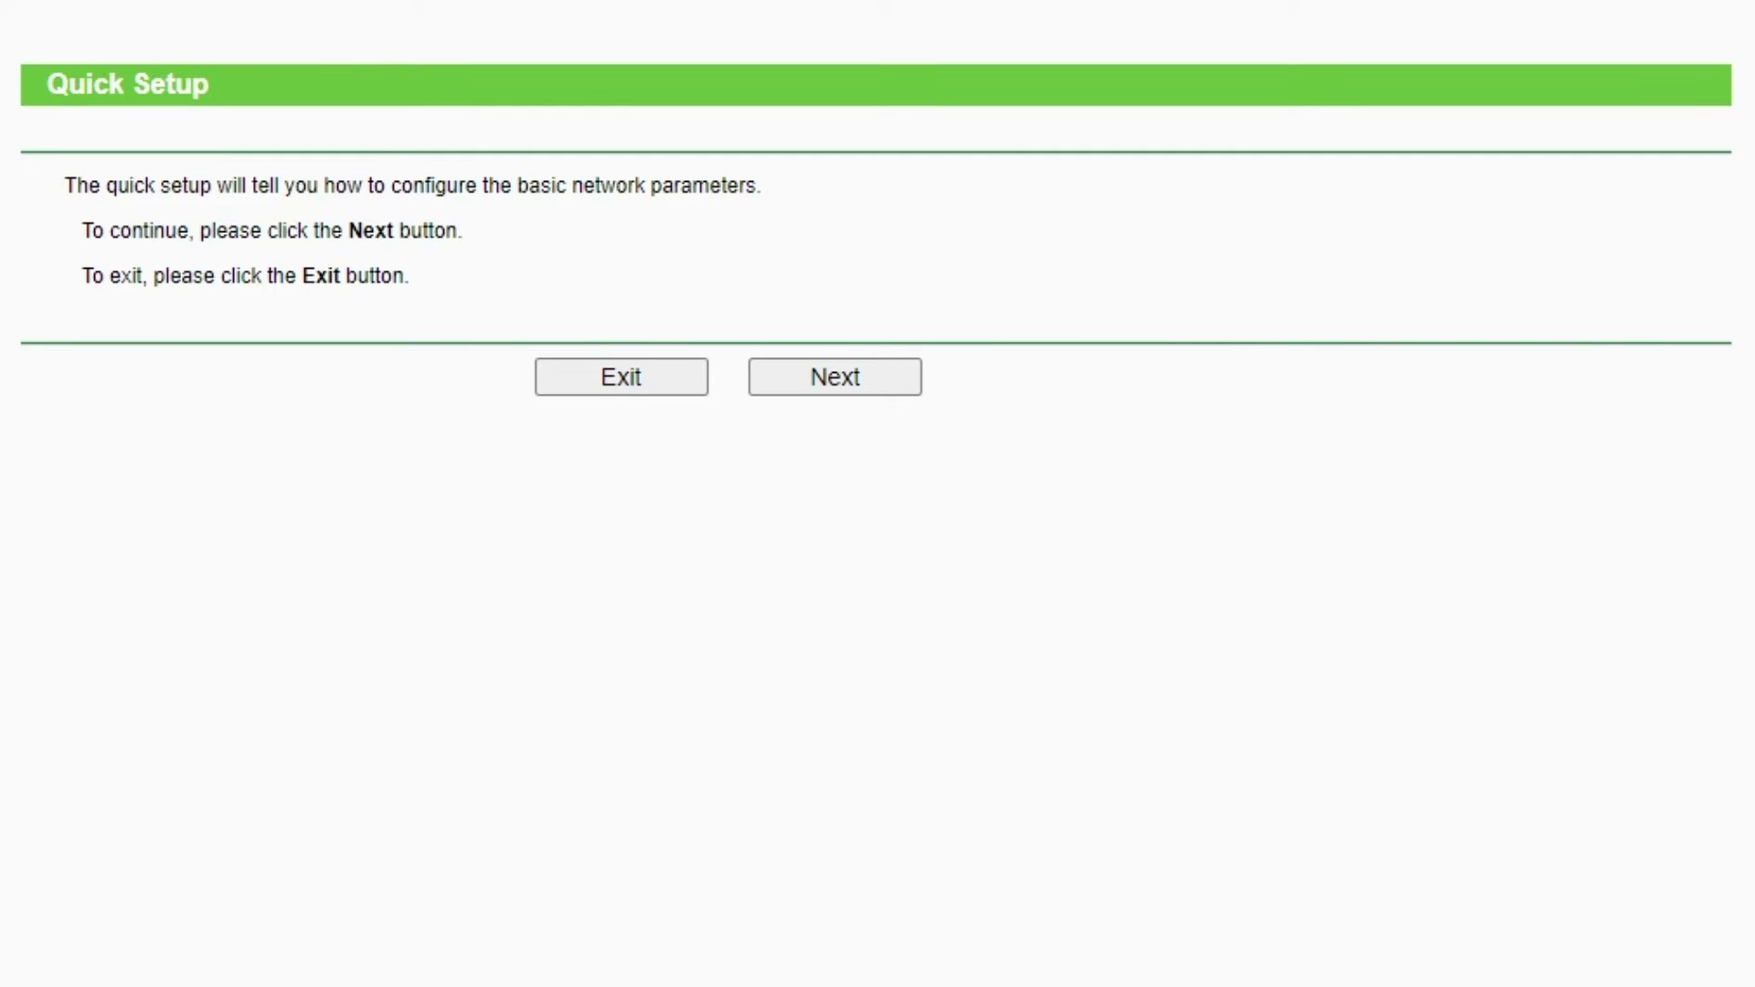
left_click(873, 386)
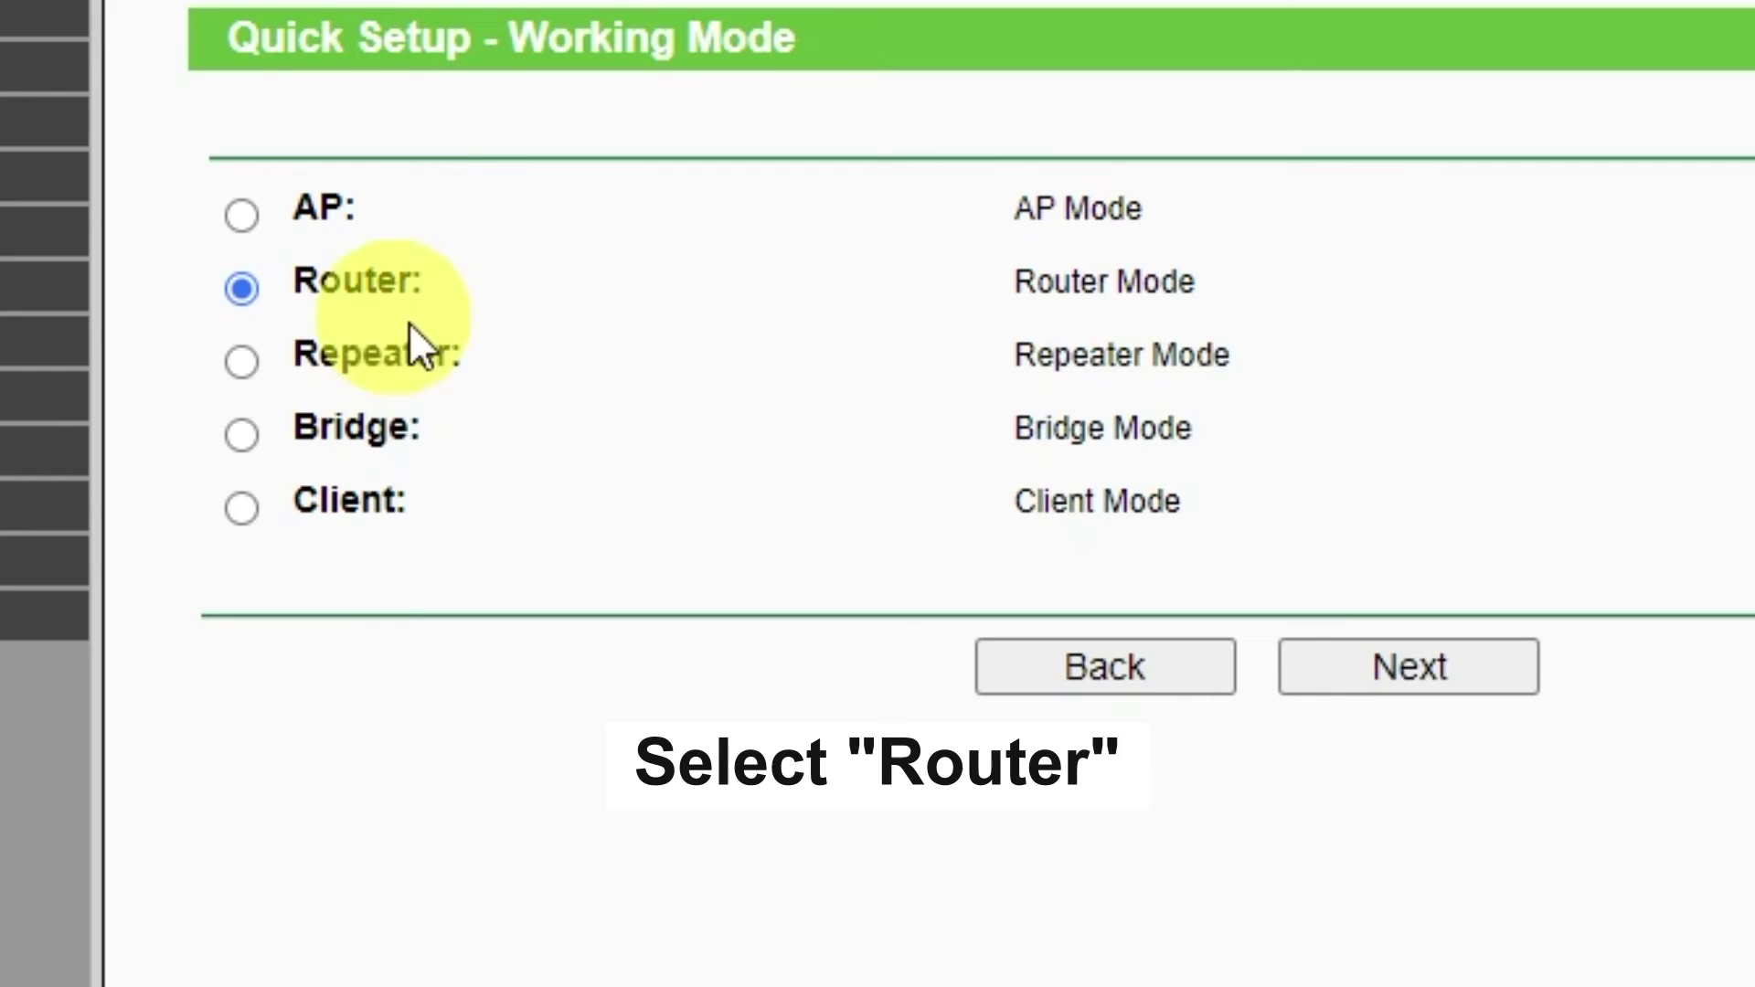
left_click(229, 294)
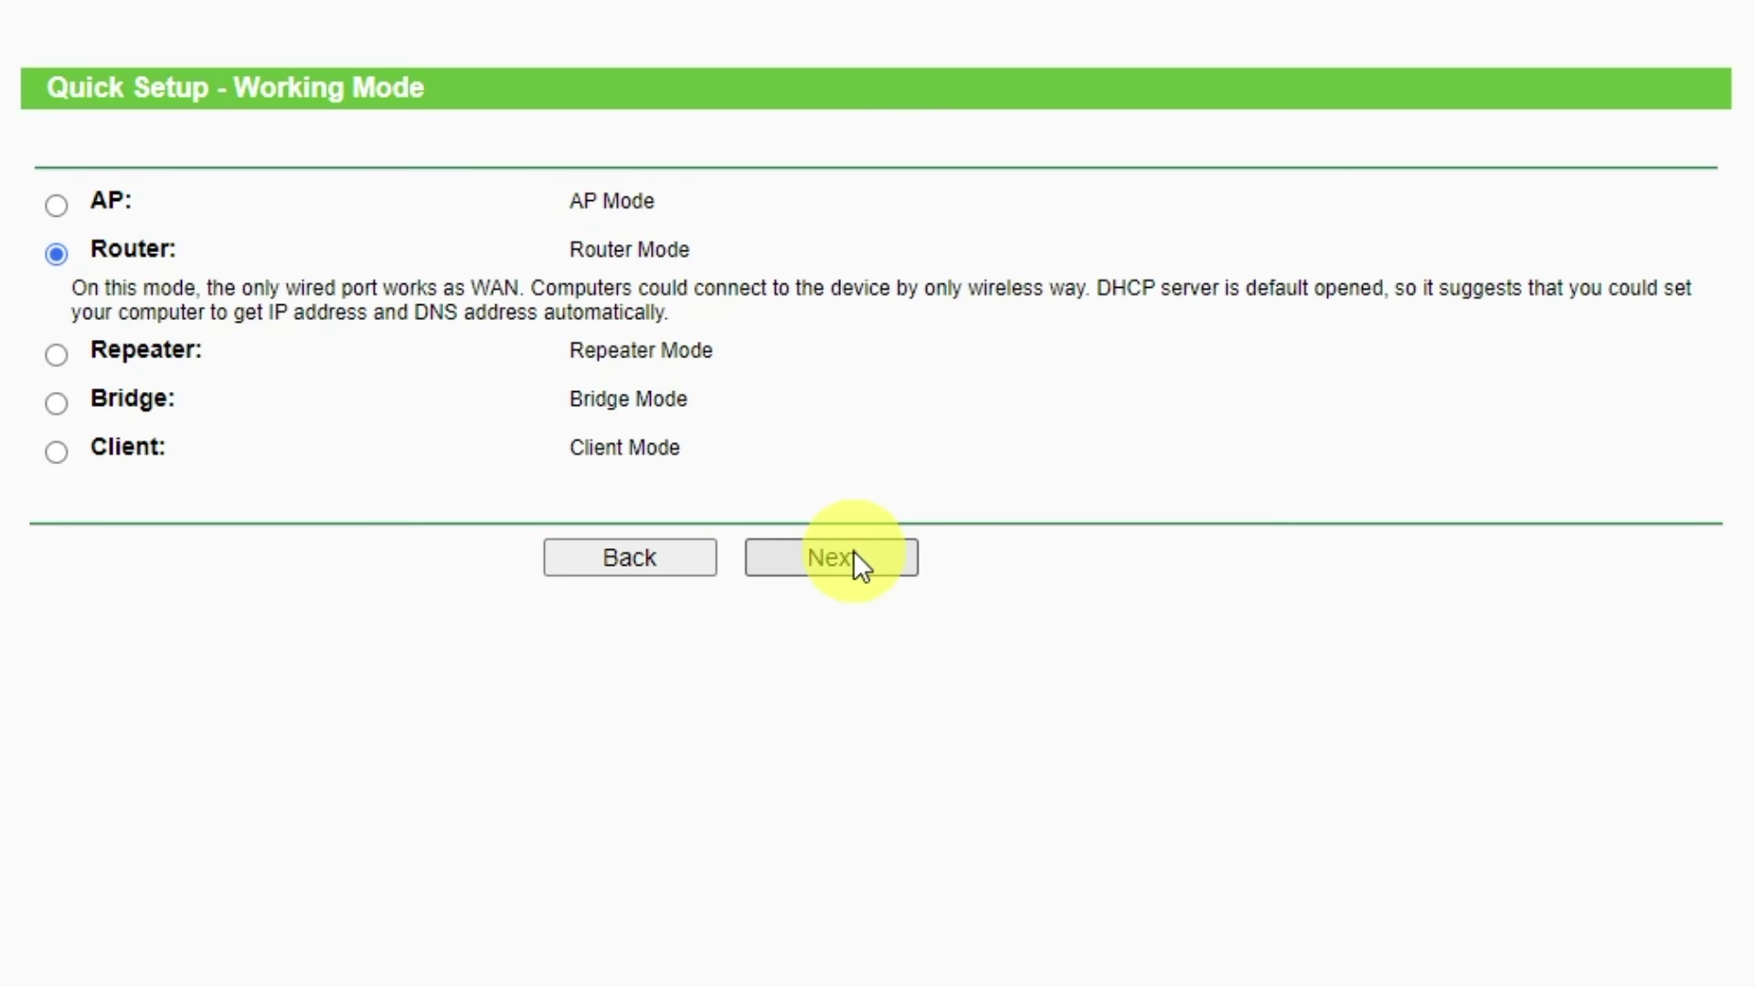
- Back out of auto-detection and choose Dynamic IP as the WAN connection type
left_click(852, 552)
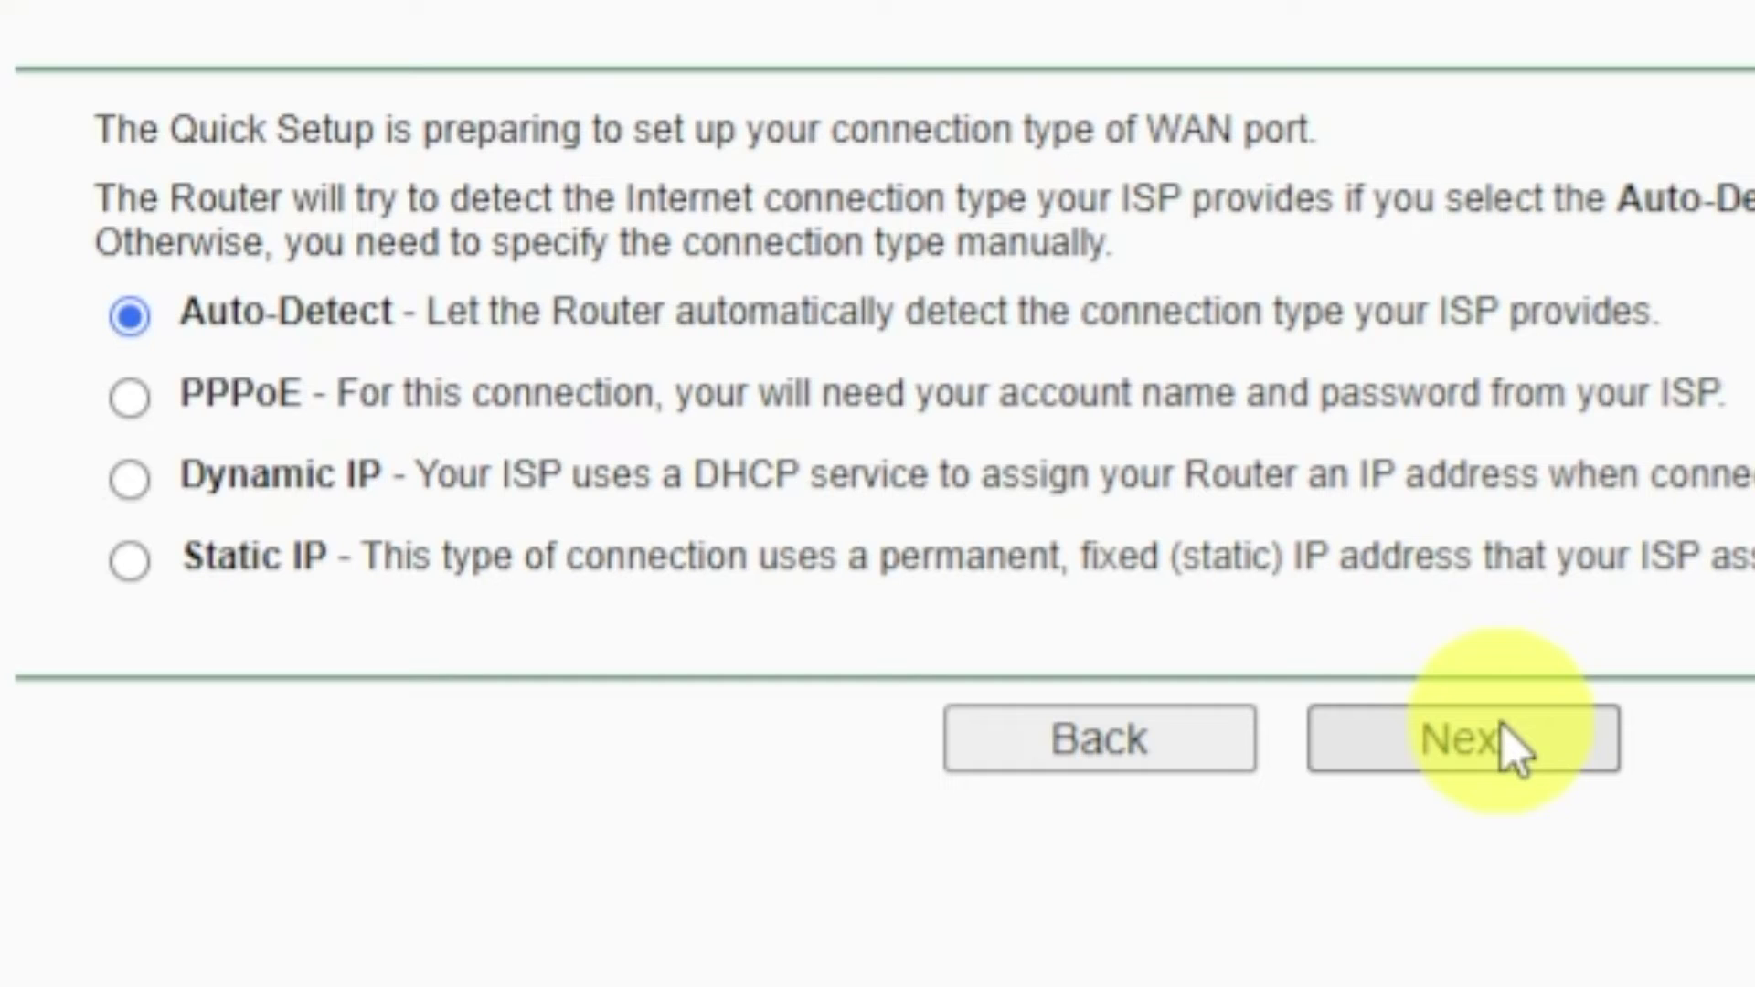
left_click(1506, 748)
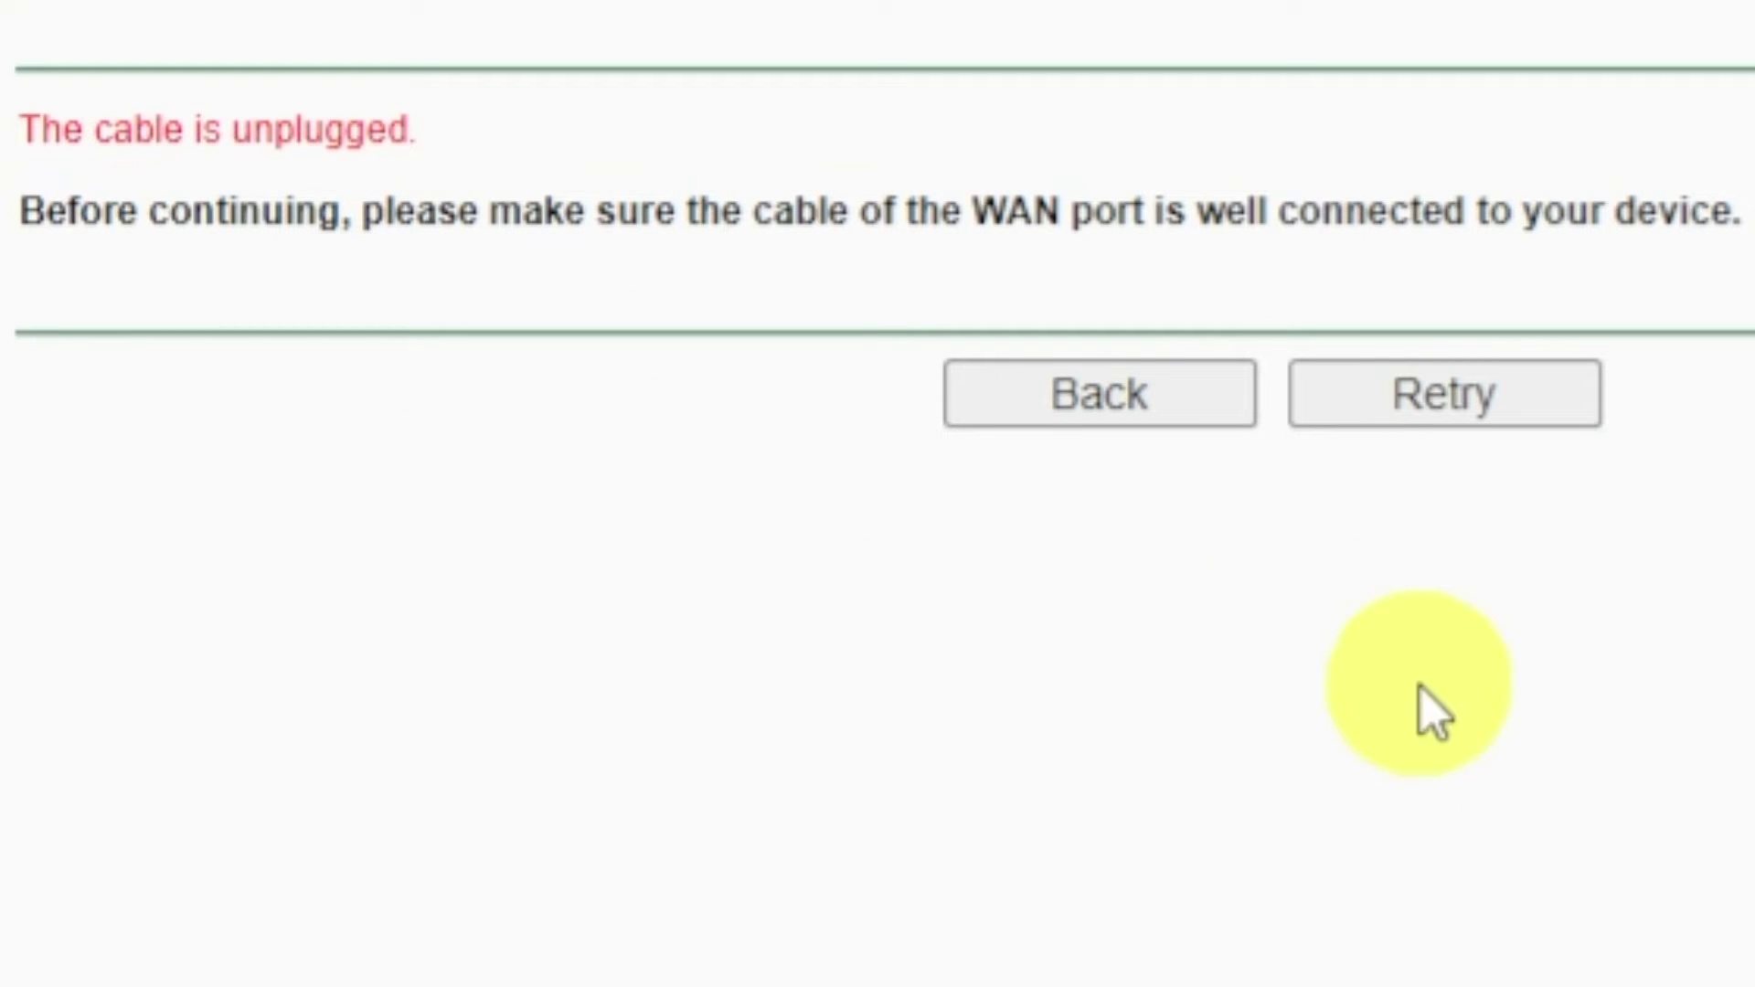
left_click(1162, 411)
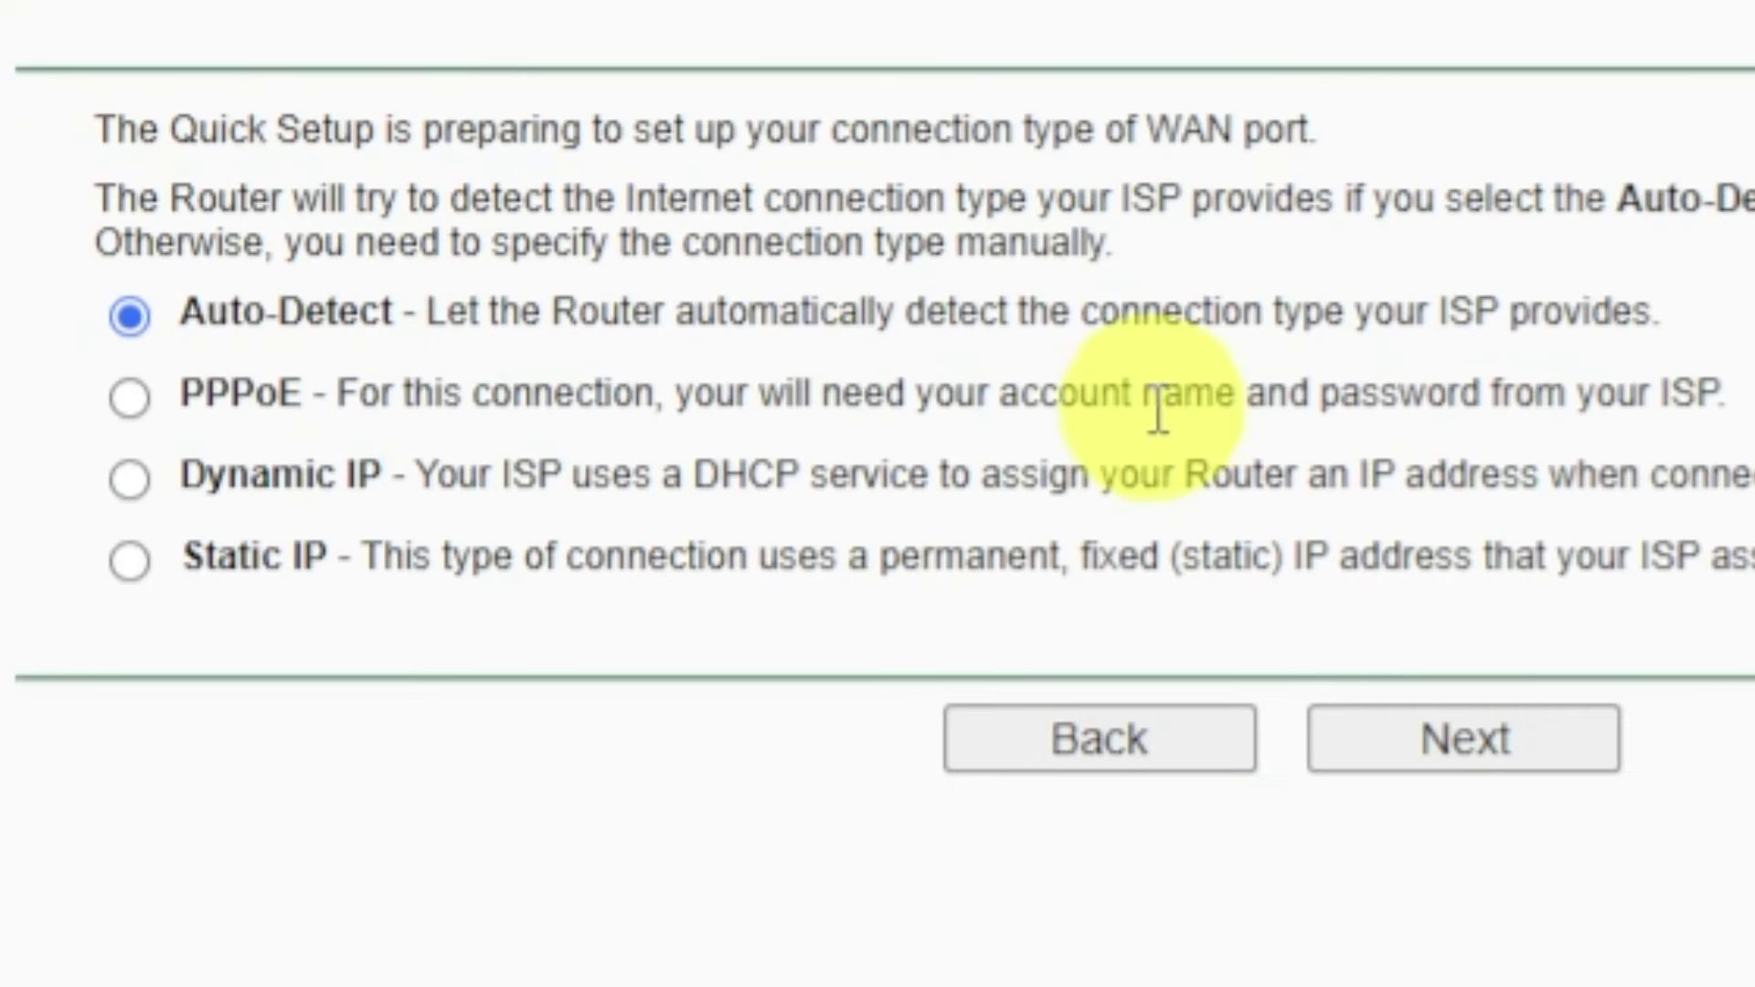
left_click(128, 477)
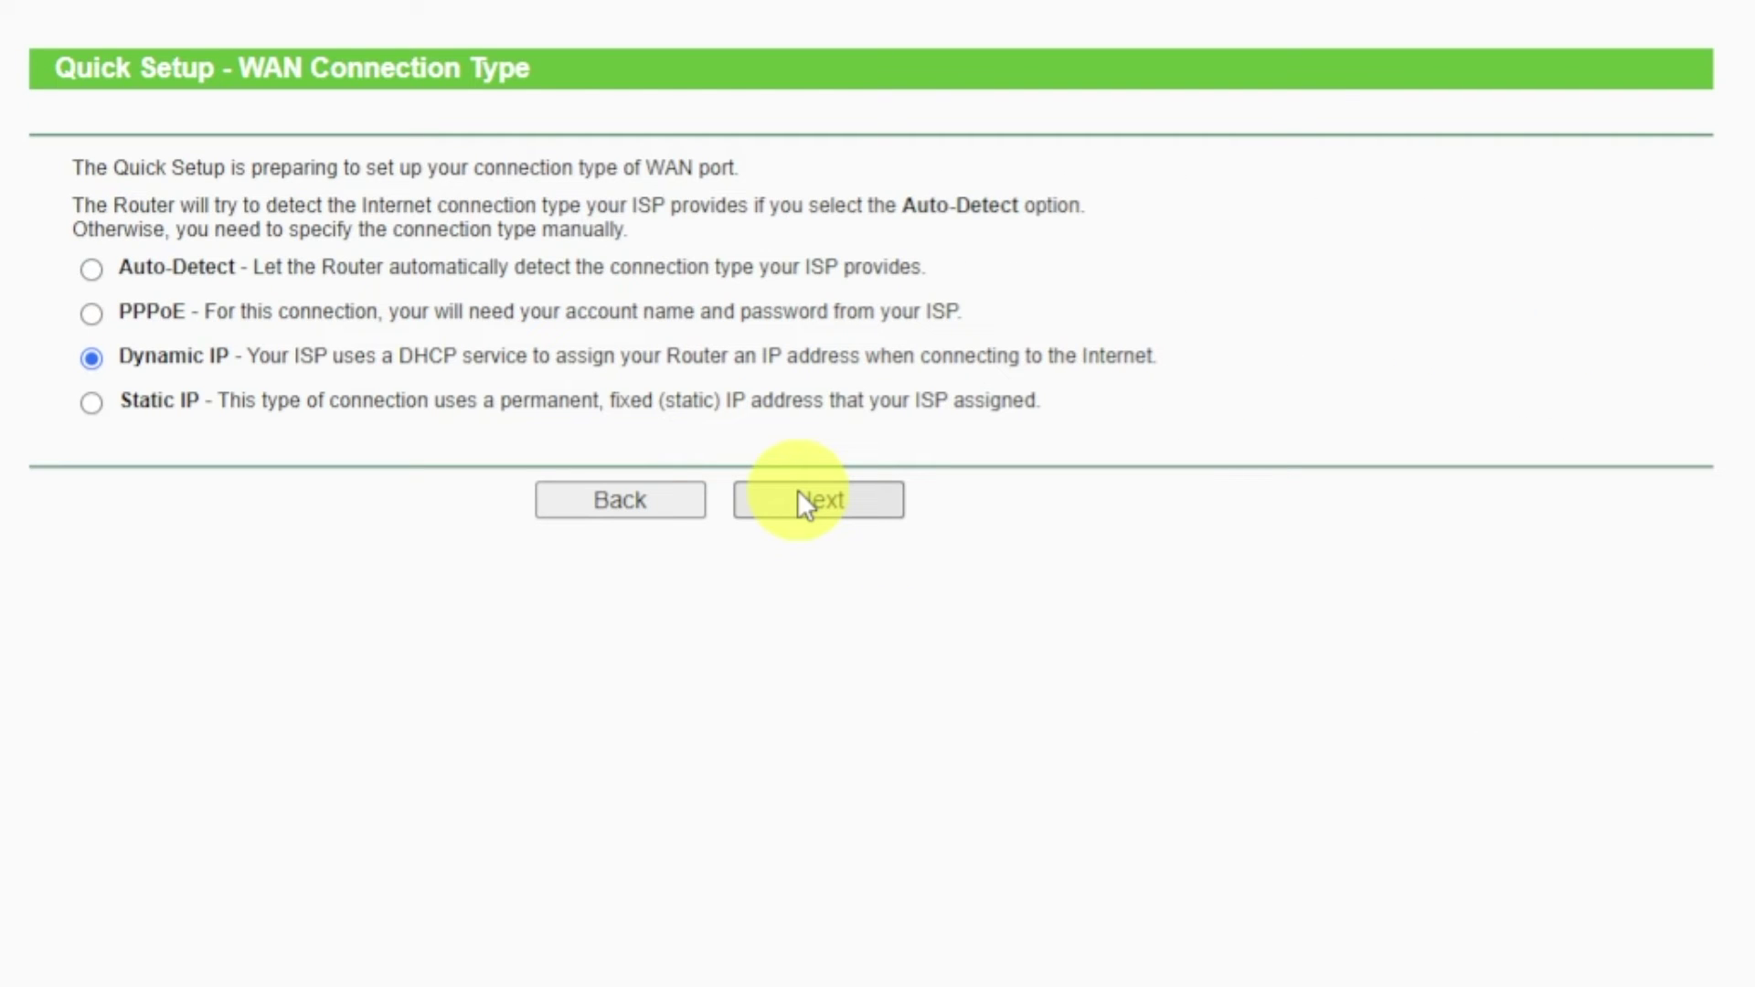
left_click(798, 493)
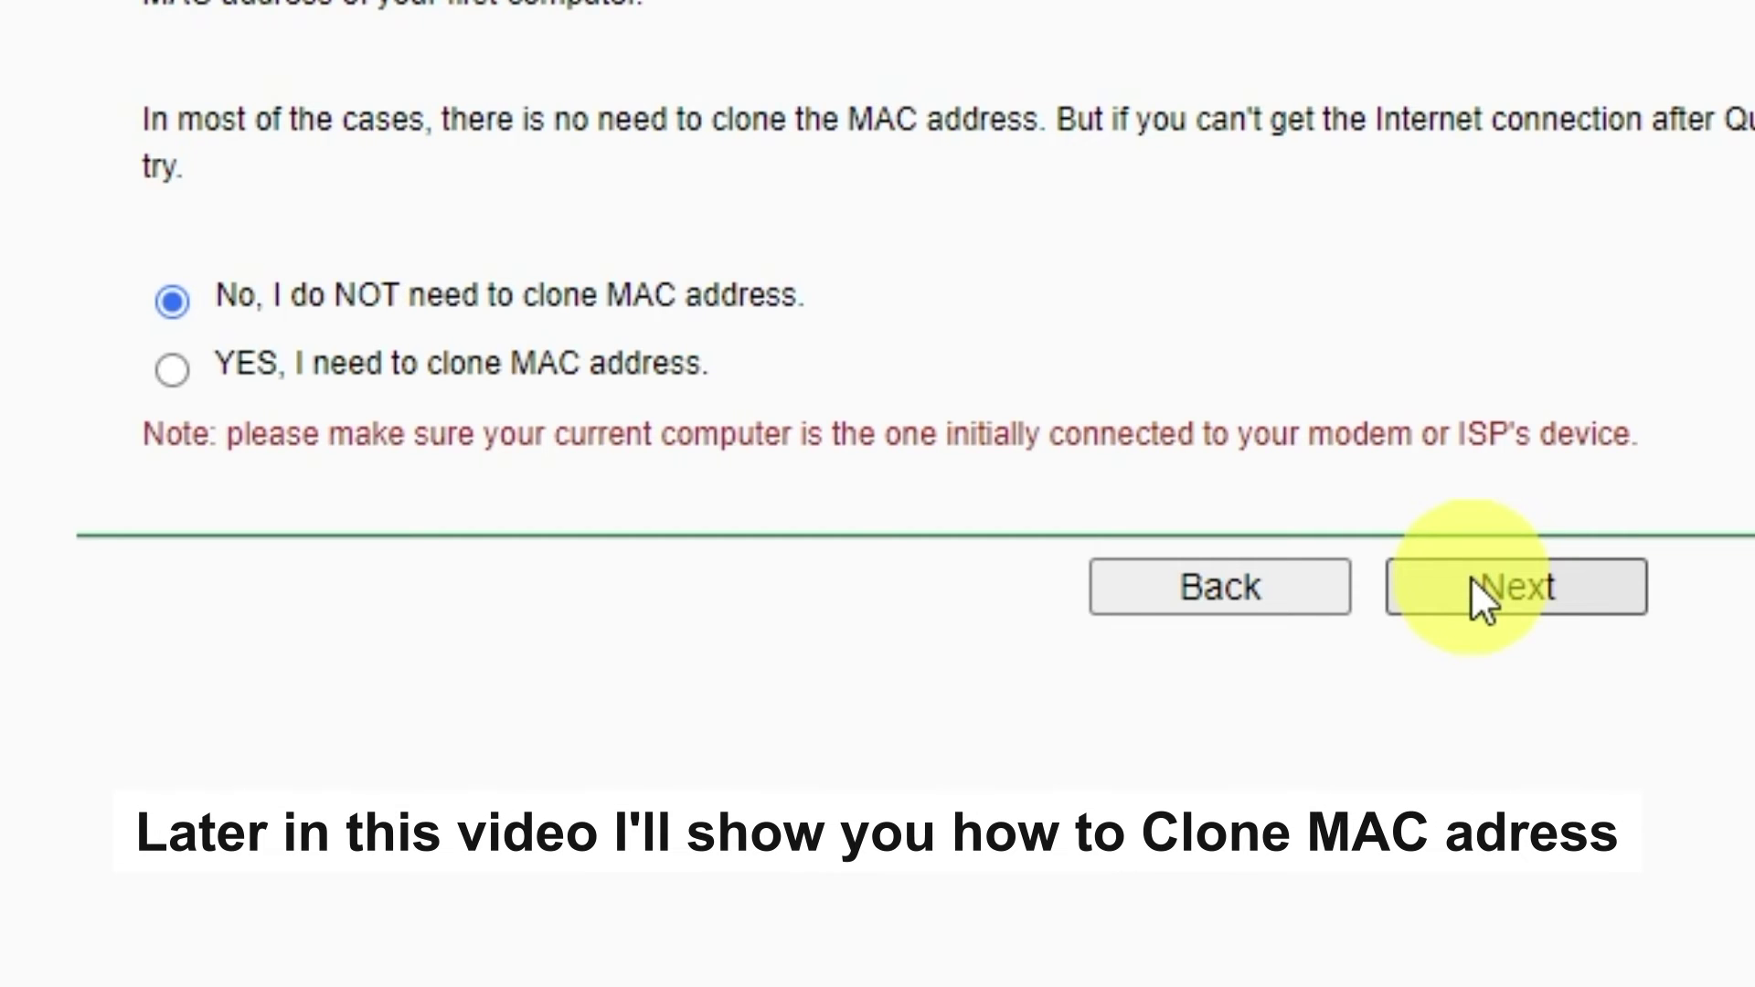
- Continue with 'No, I do NOT need to clone MAC address' selected
left_click(1472, 578)
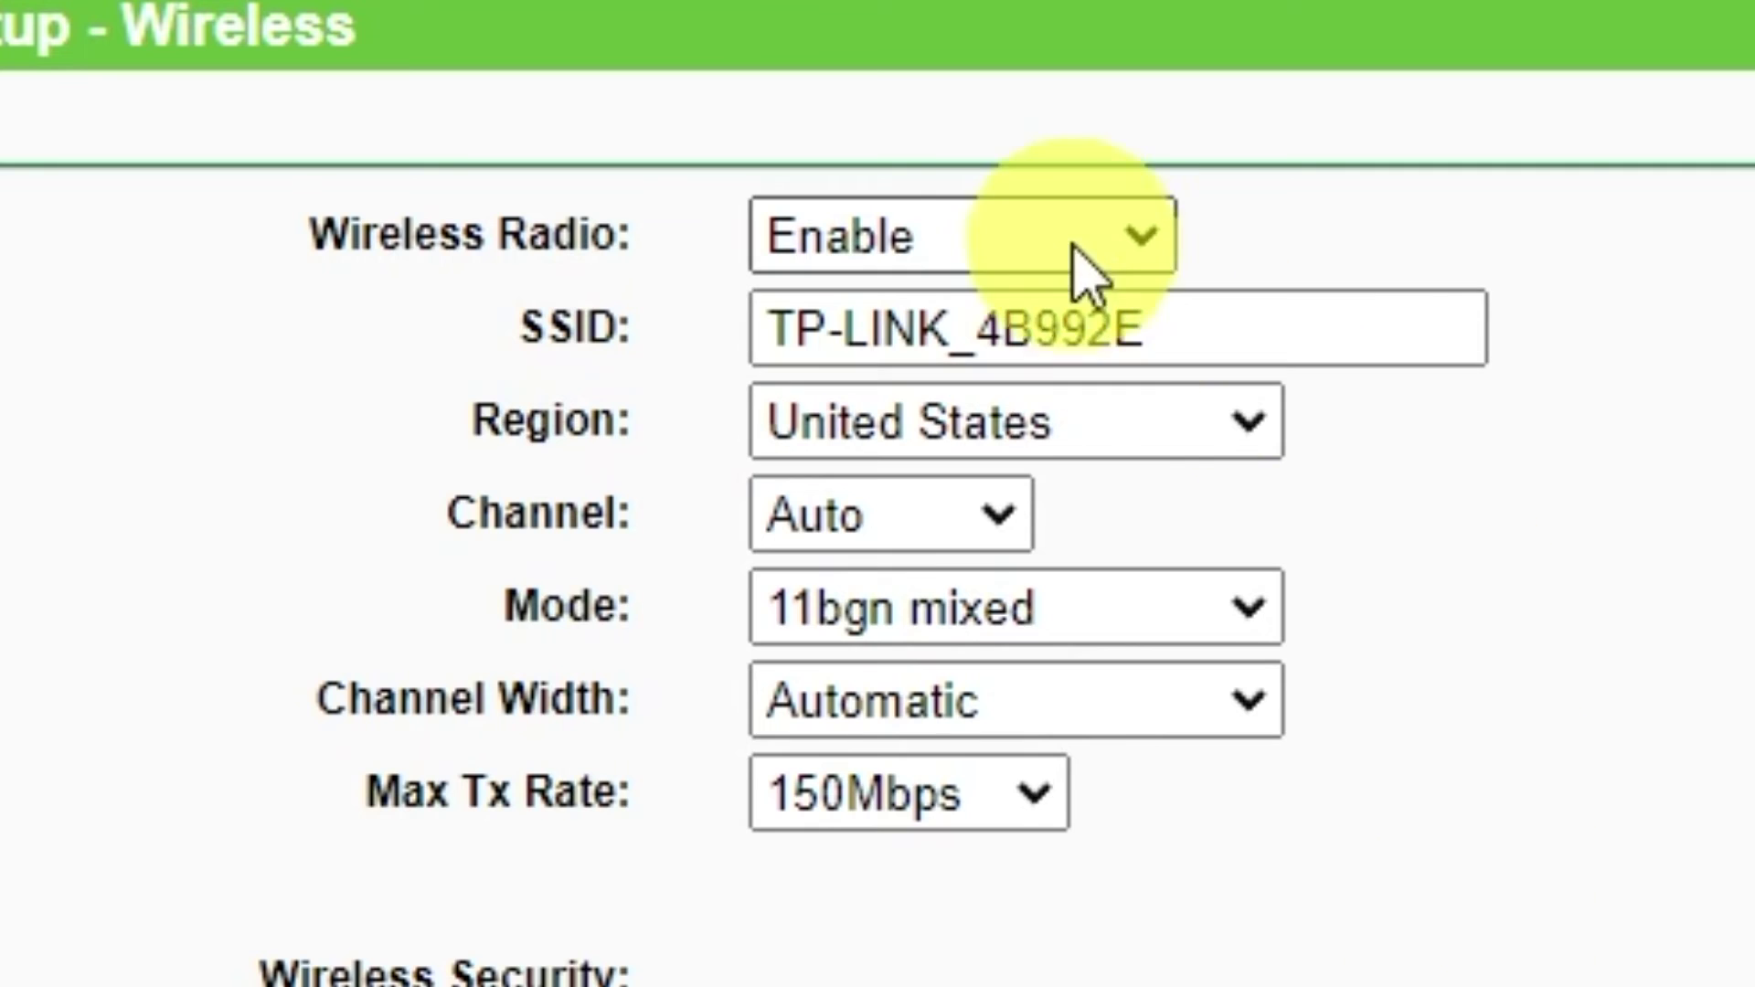
- Keep the wireless radio enabled and set the wireless region to Ukraine
left_click(1121, 256)
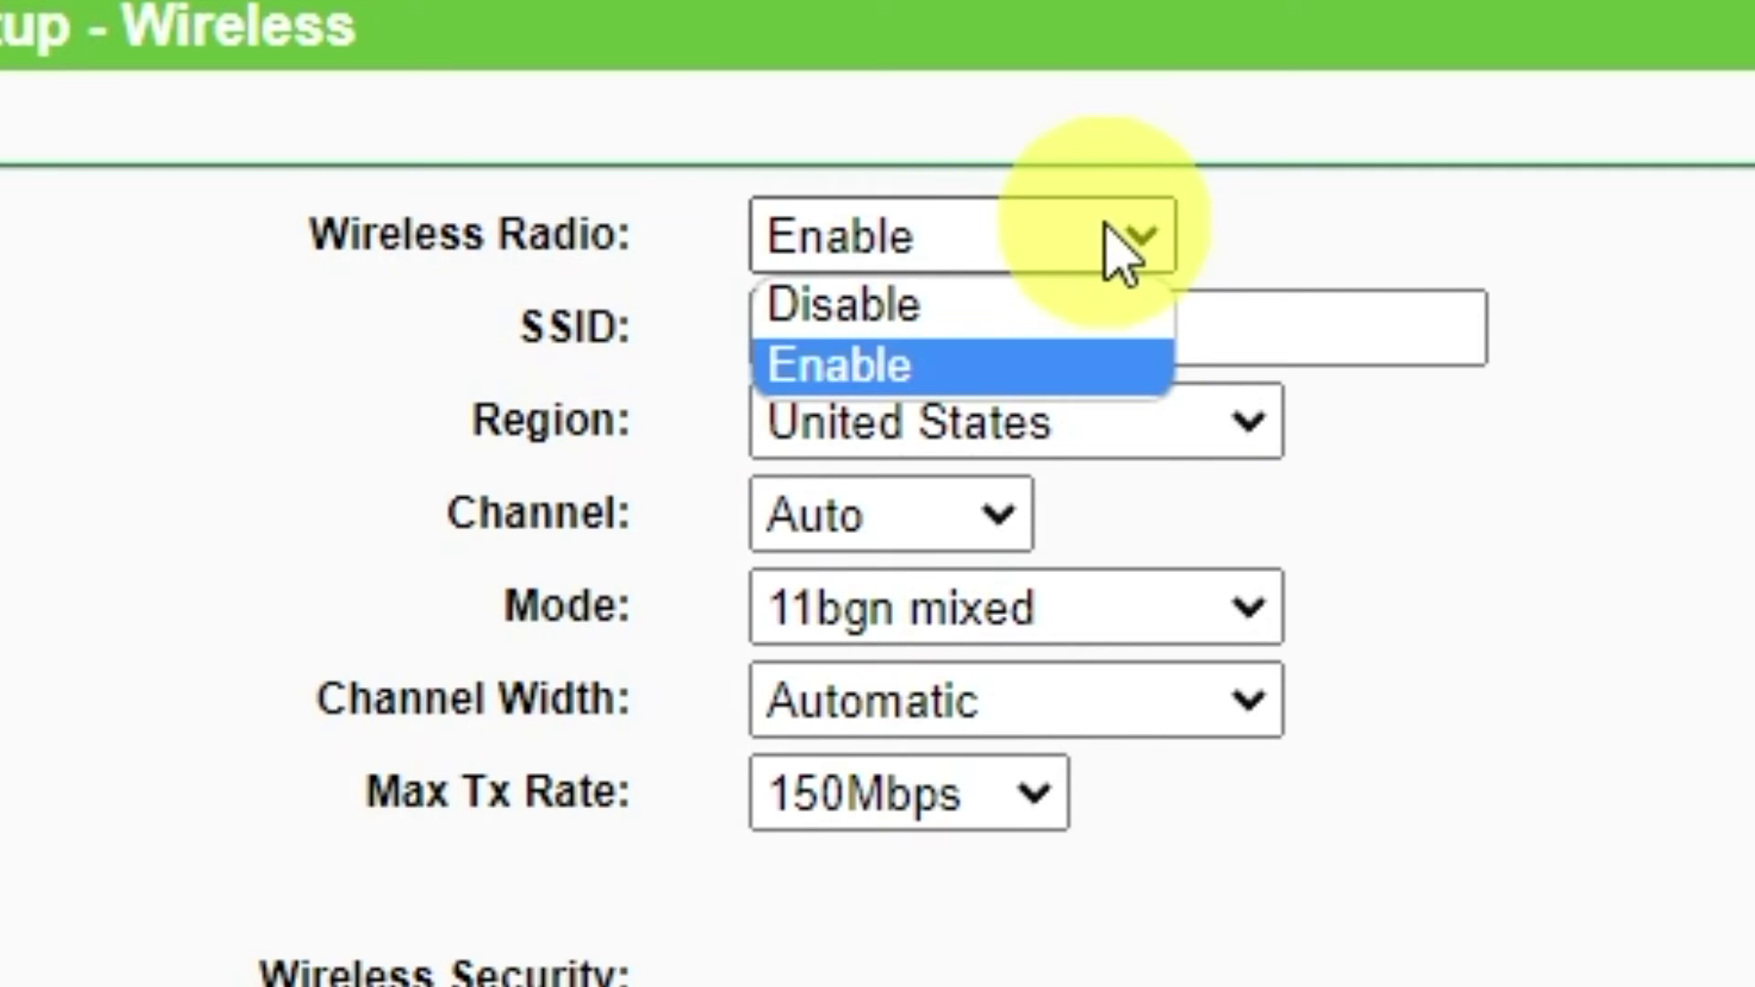
left_click(892, 371)
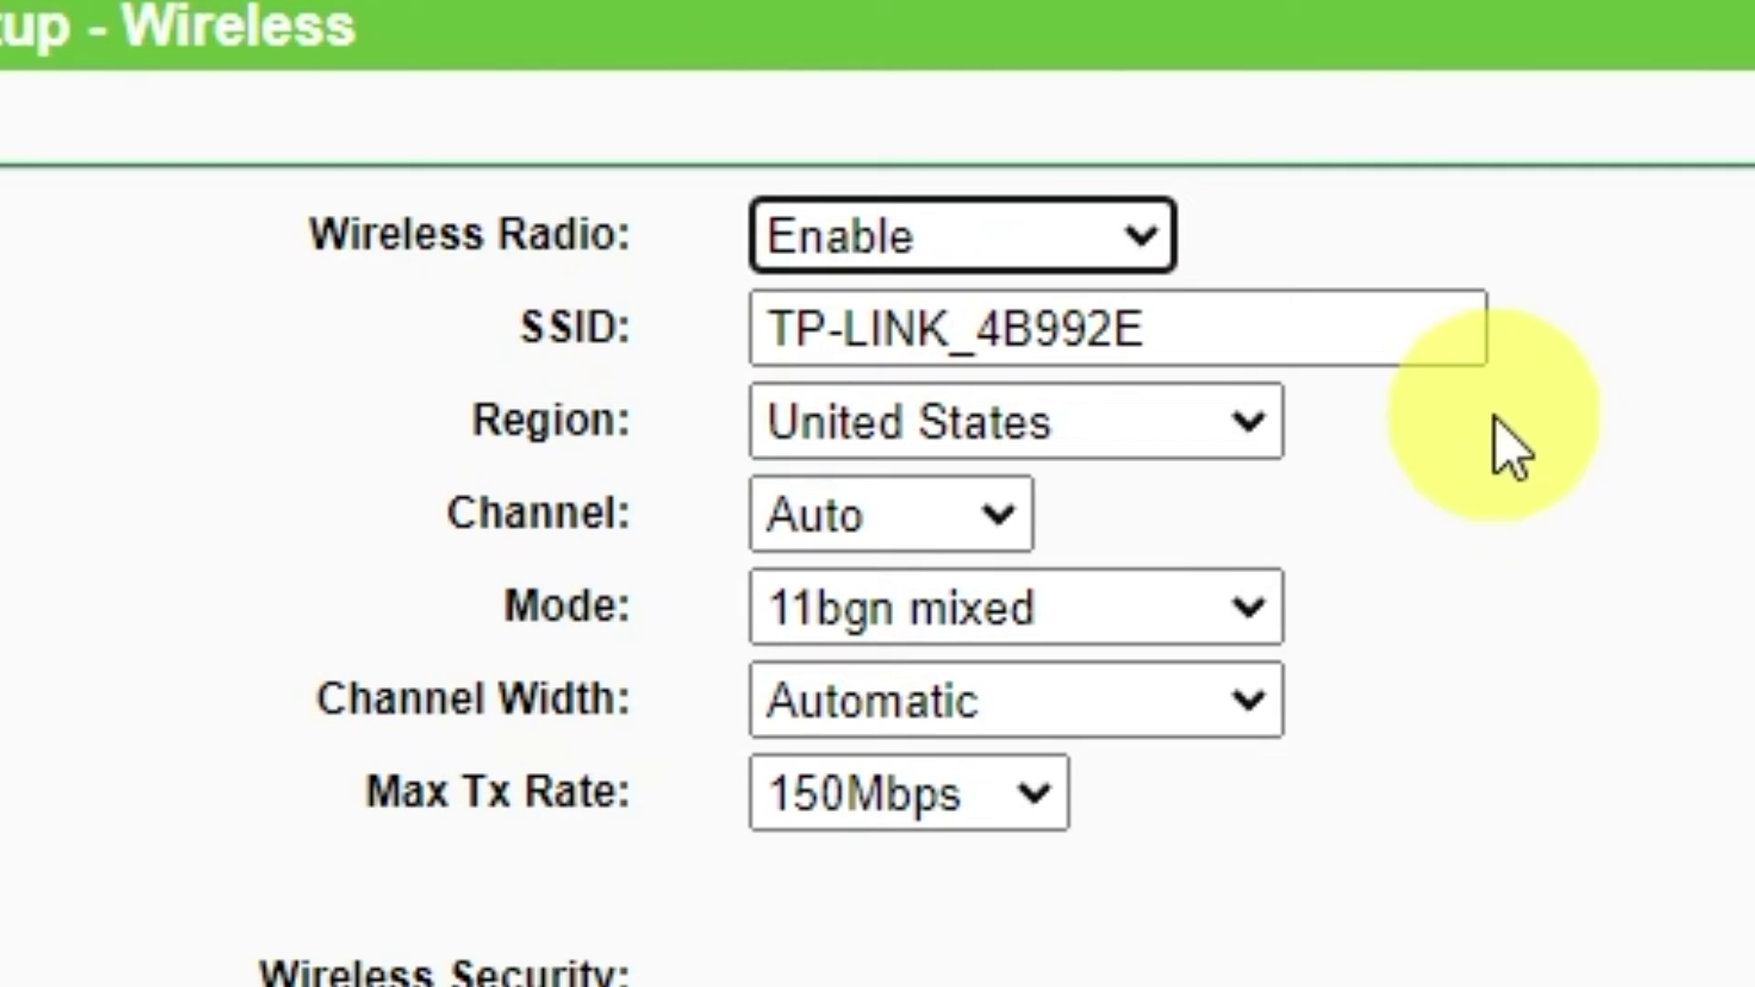
left_click(1378, 327)
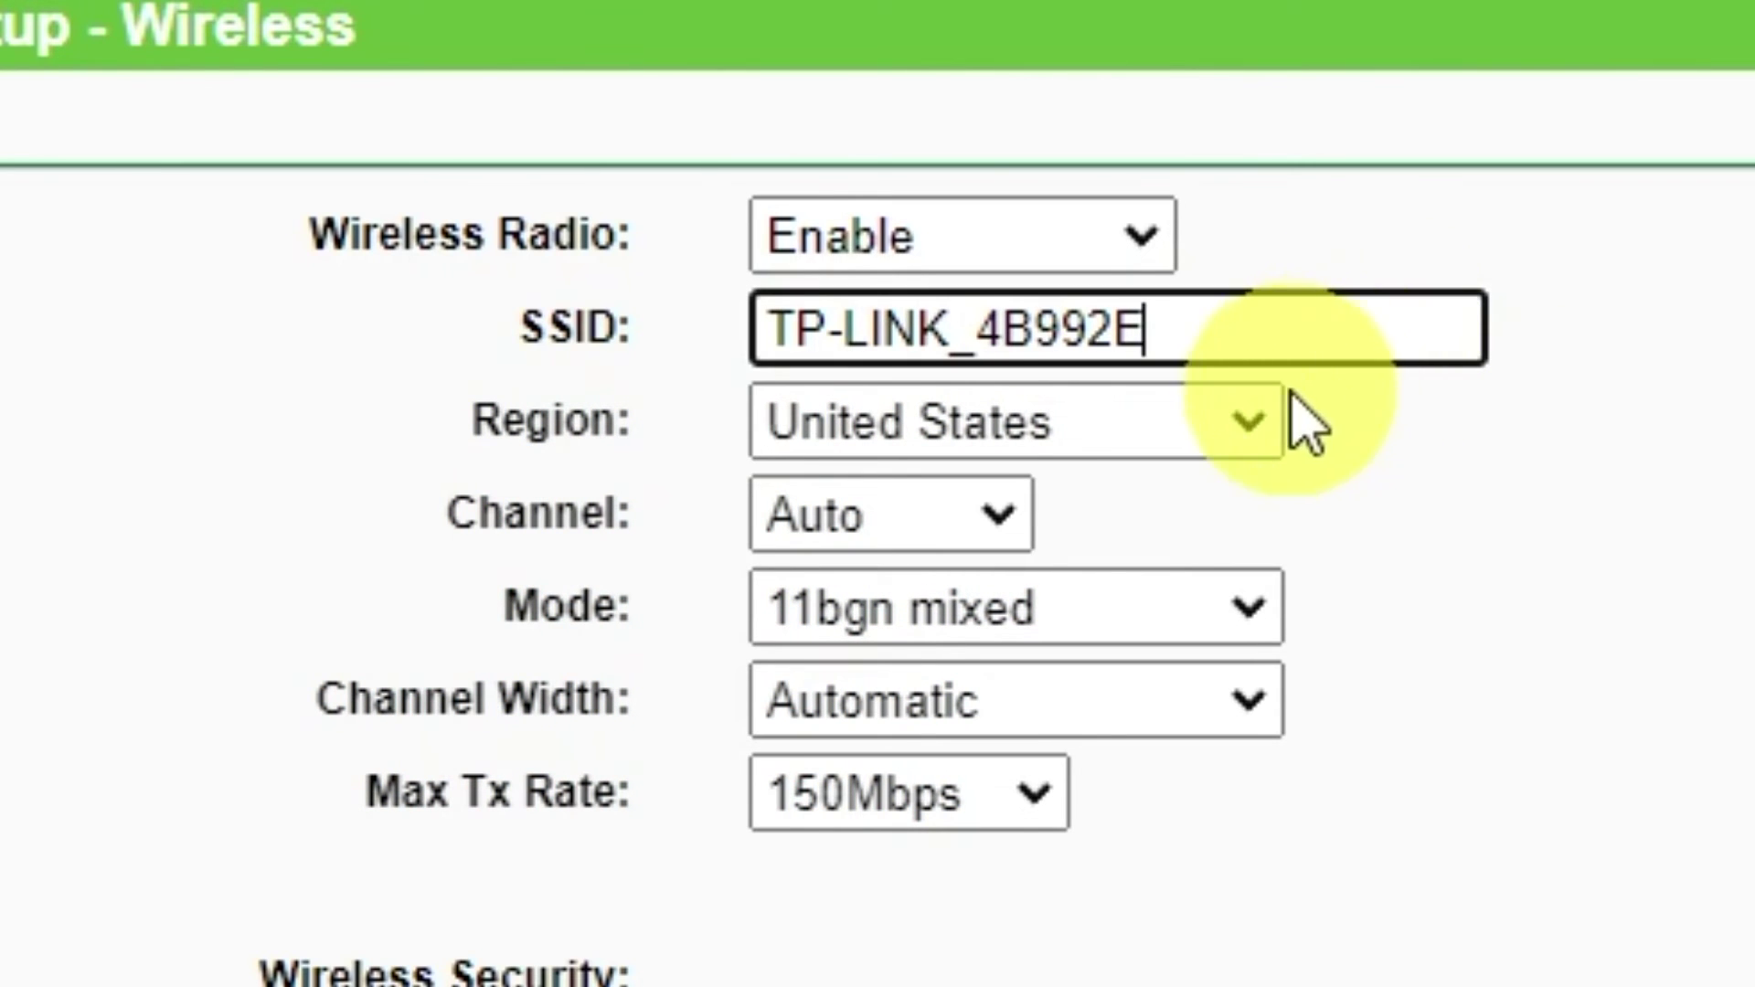
left_click(1249, 419)
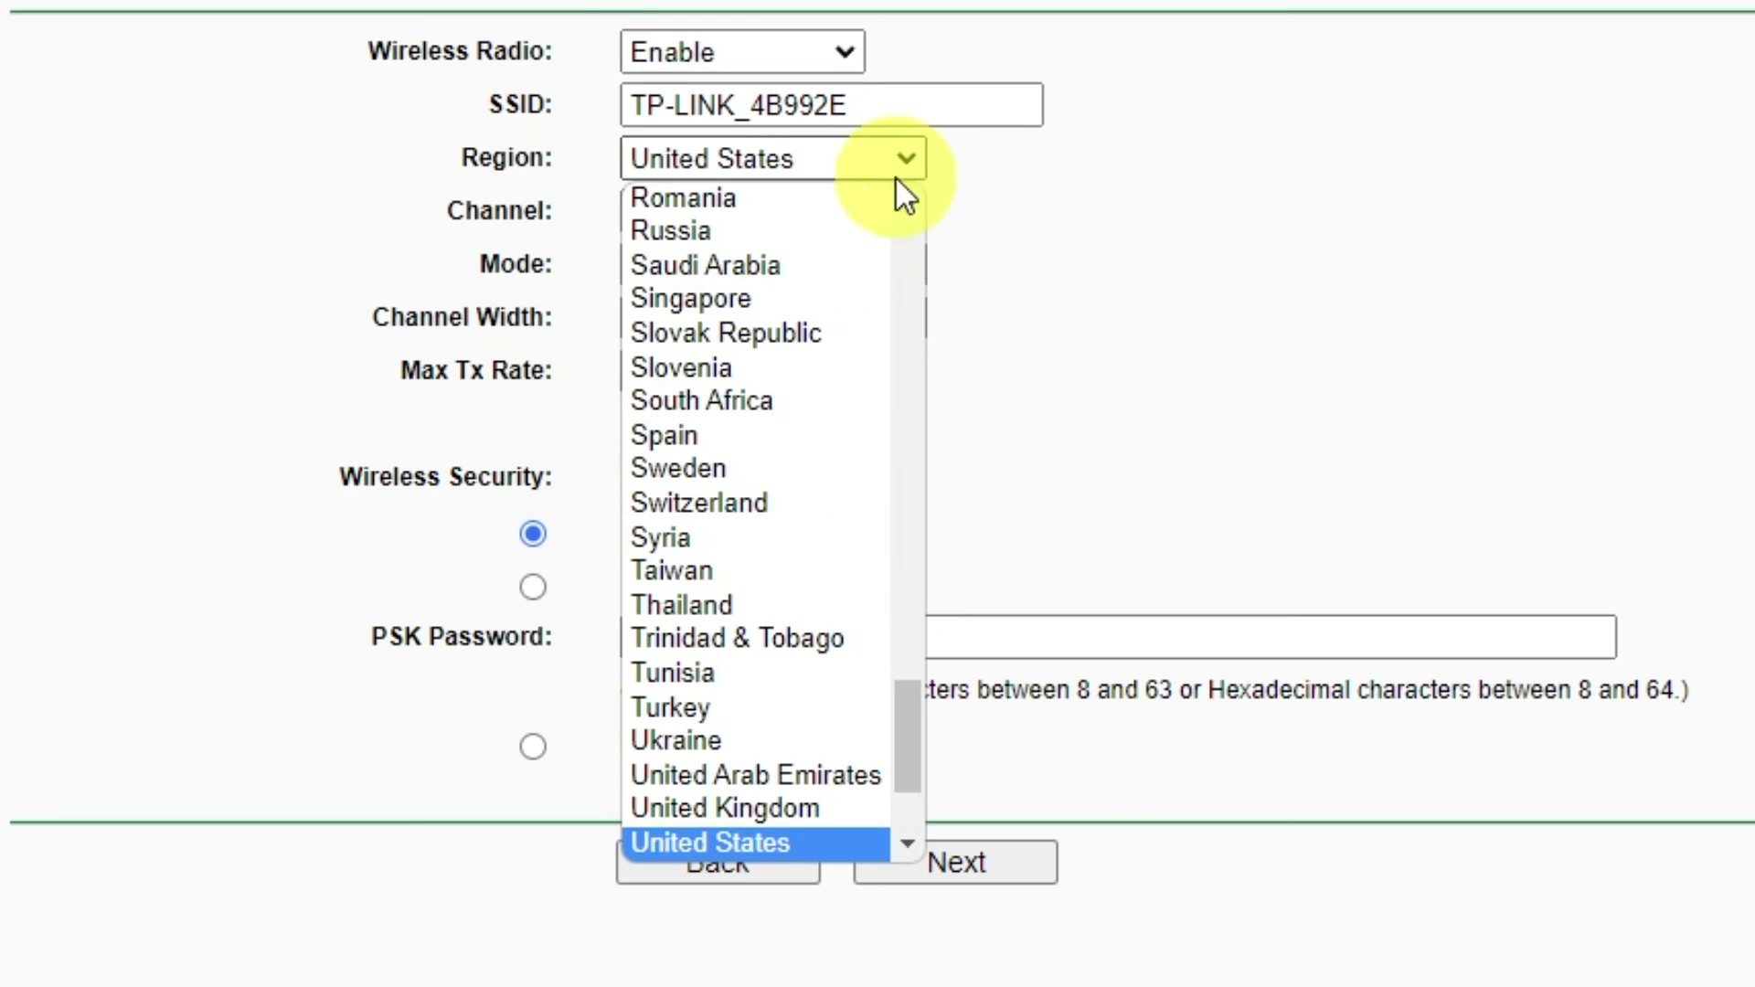
left_click(687, 739)
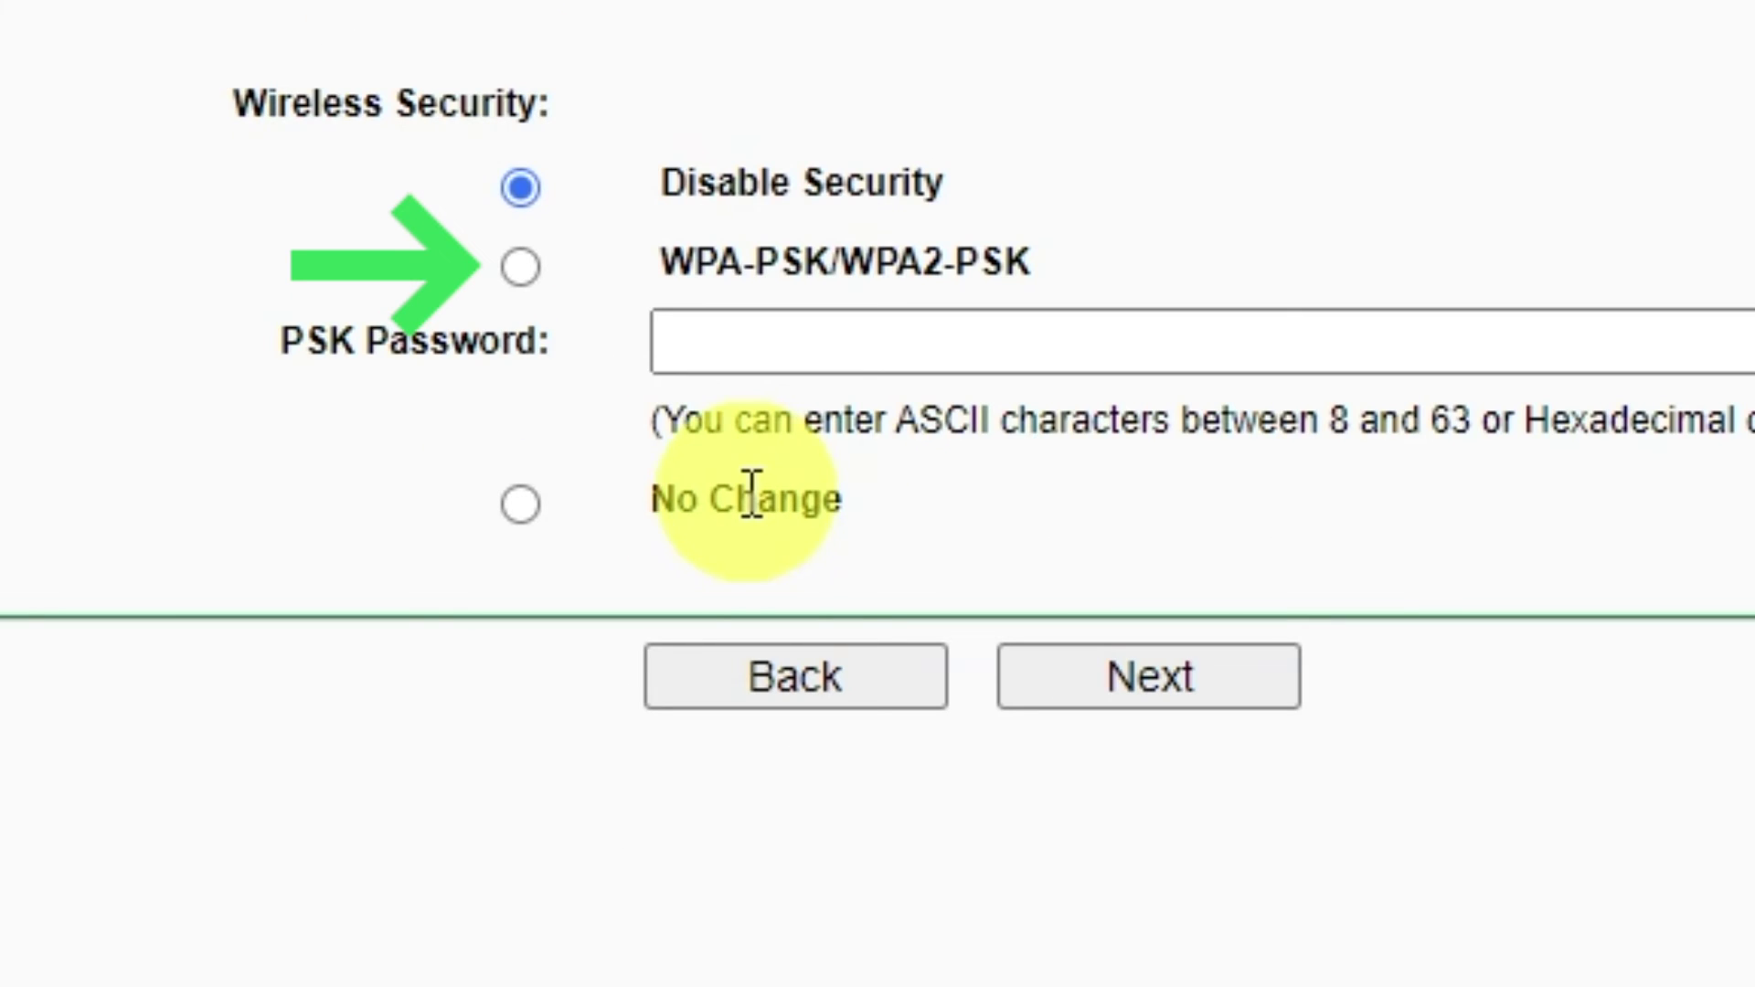
- Enable WPA-PSK/WPA2-PSK security with a PSK Wi-Fi password and advance to Finish
left_click(523, 267)
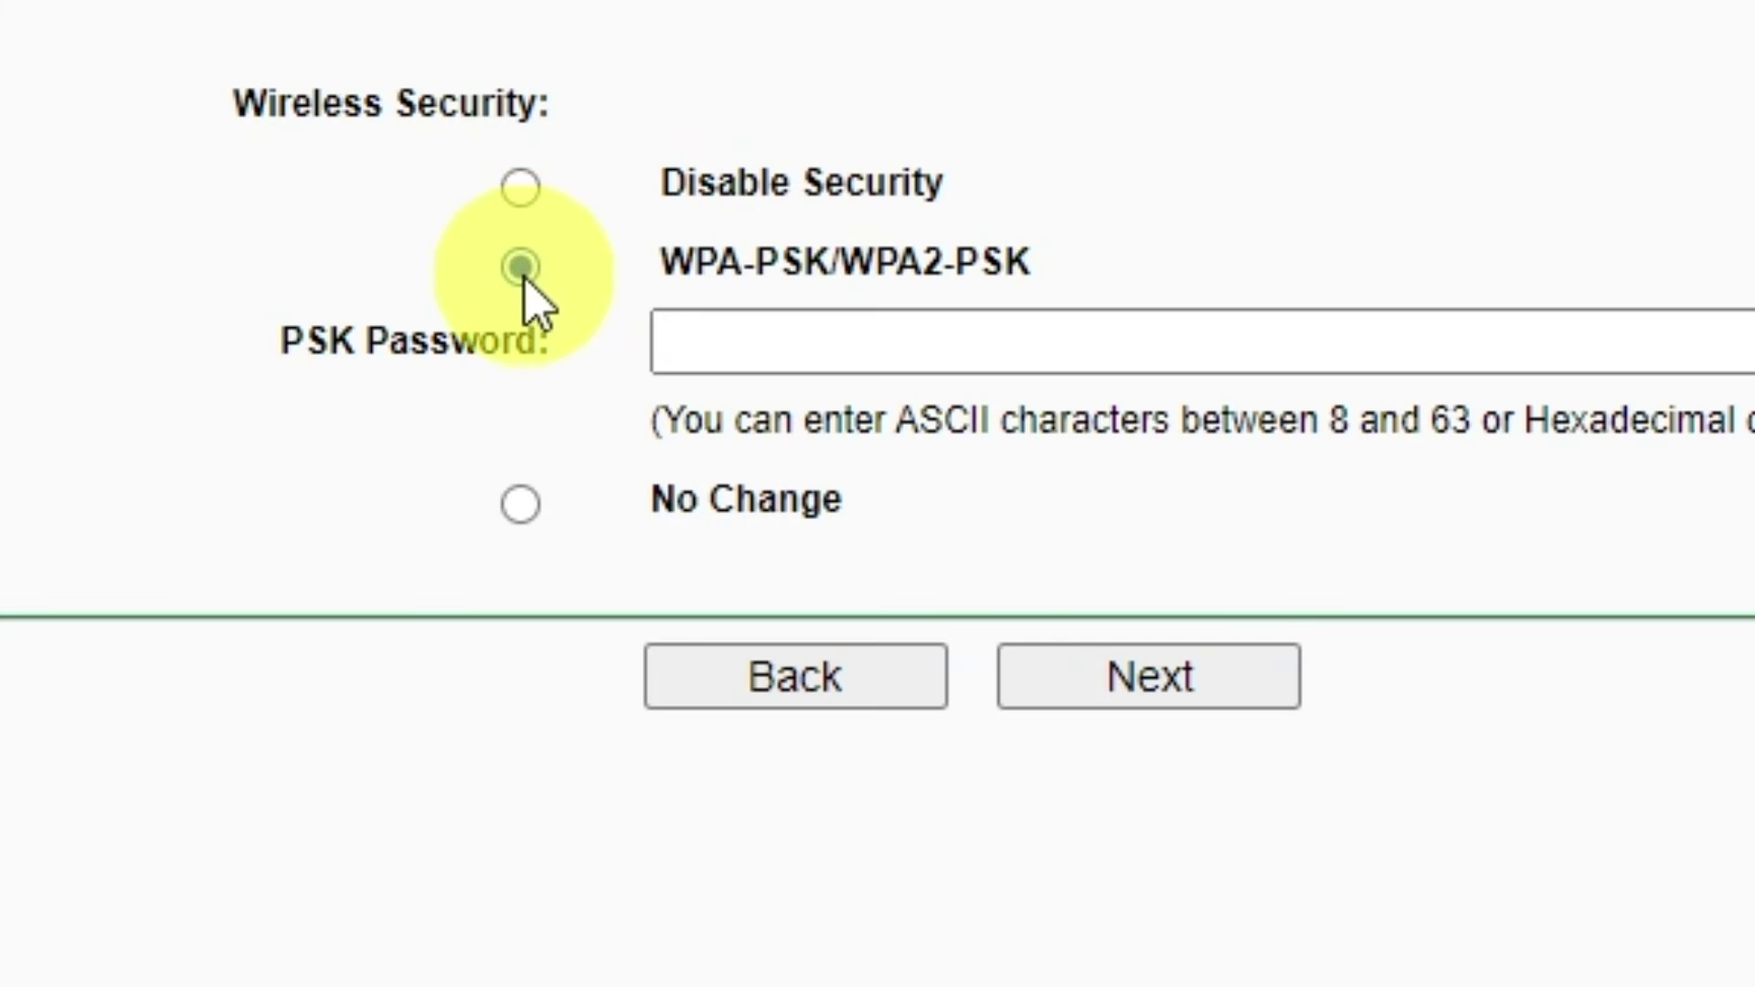
left_click(1242, 342)
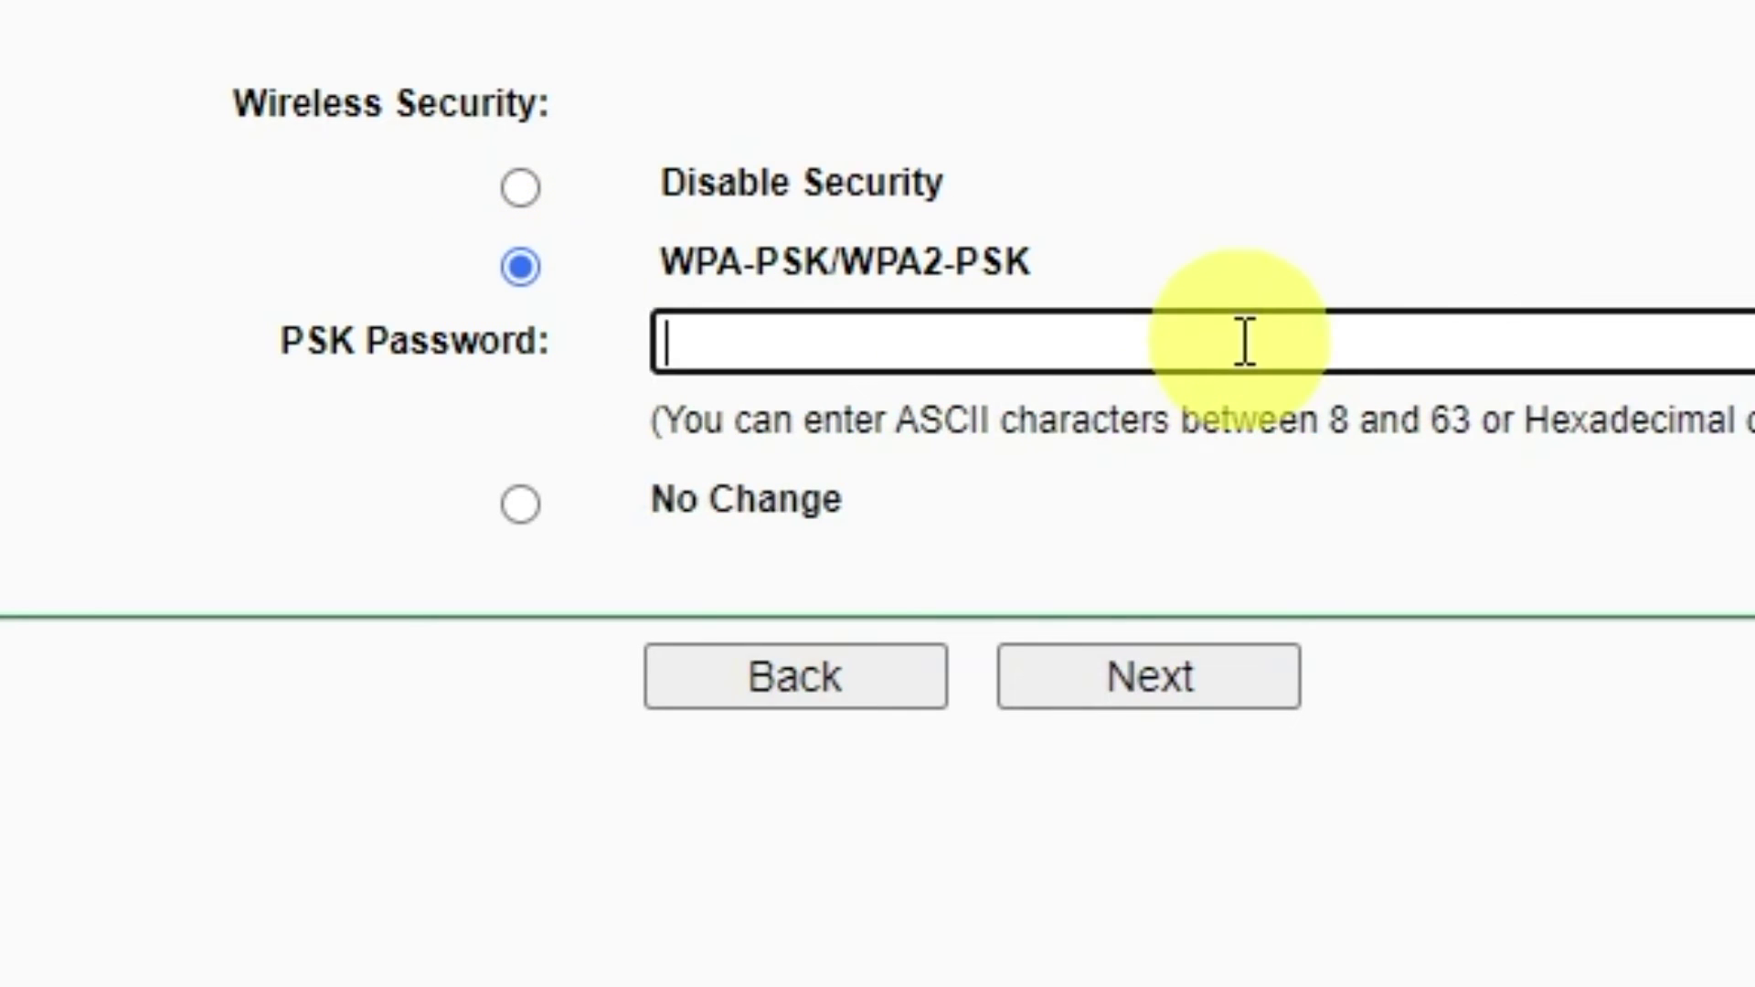
type("12345678")
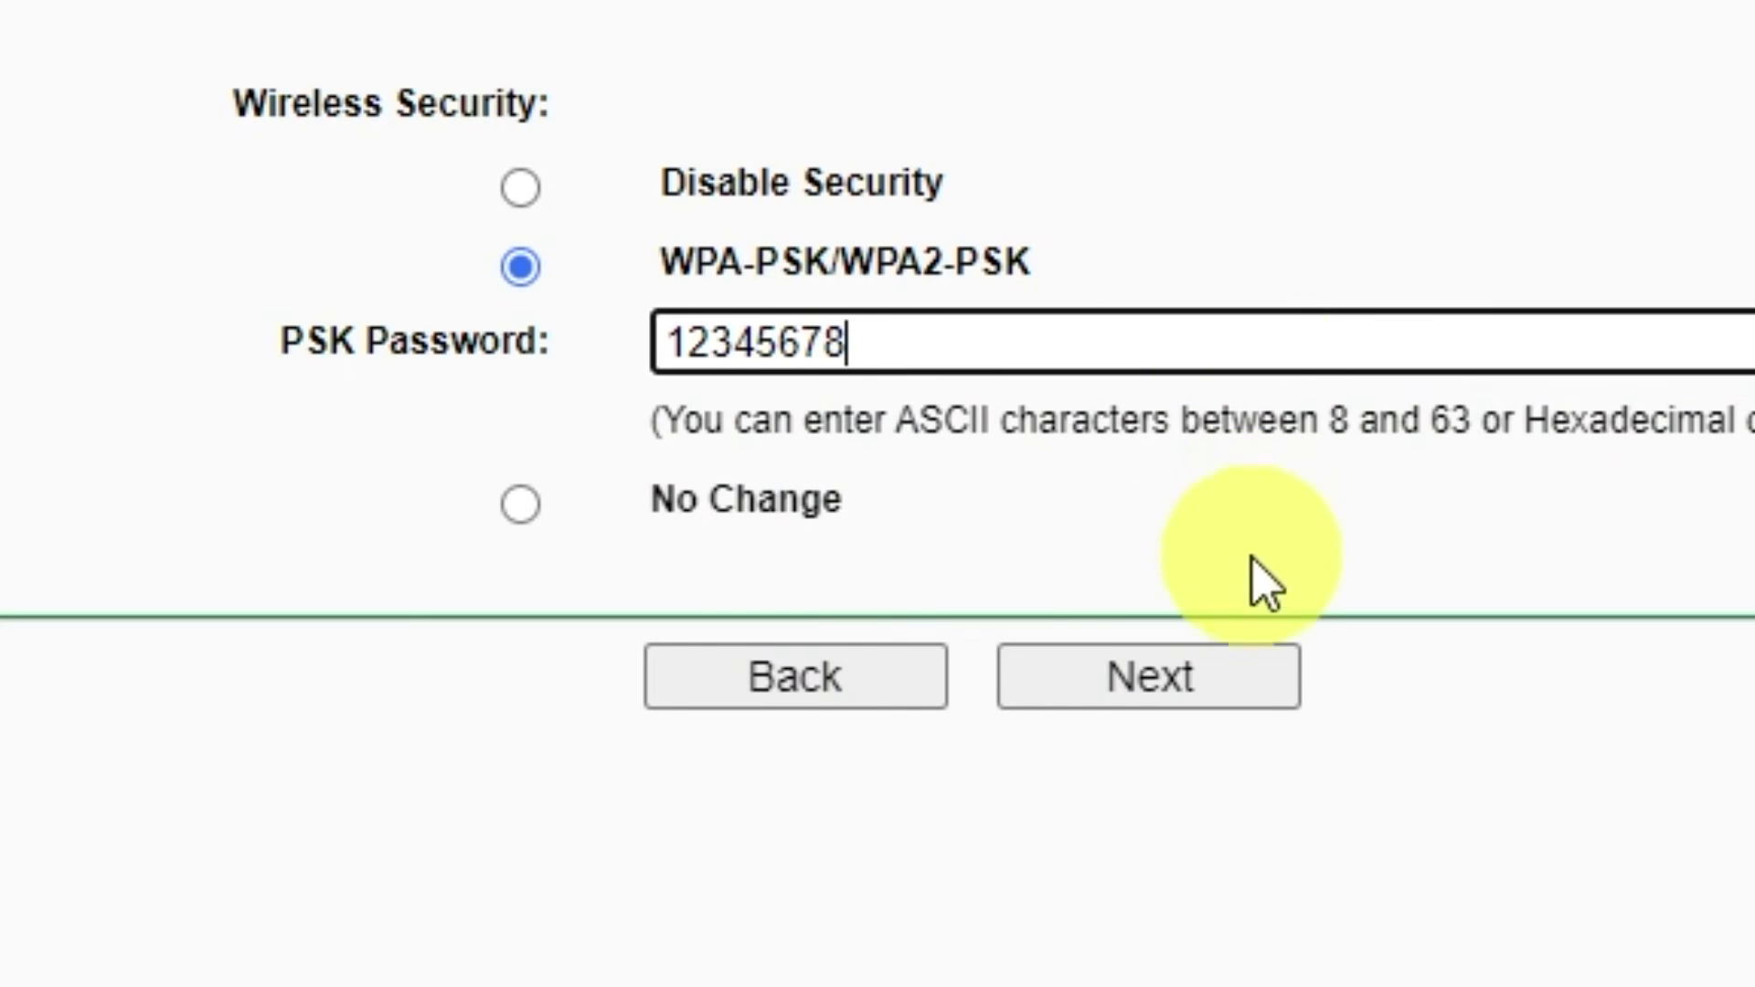
left_click(1211, 684)
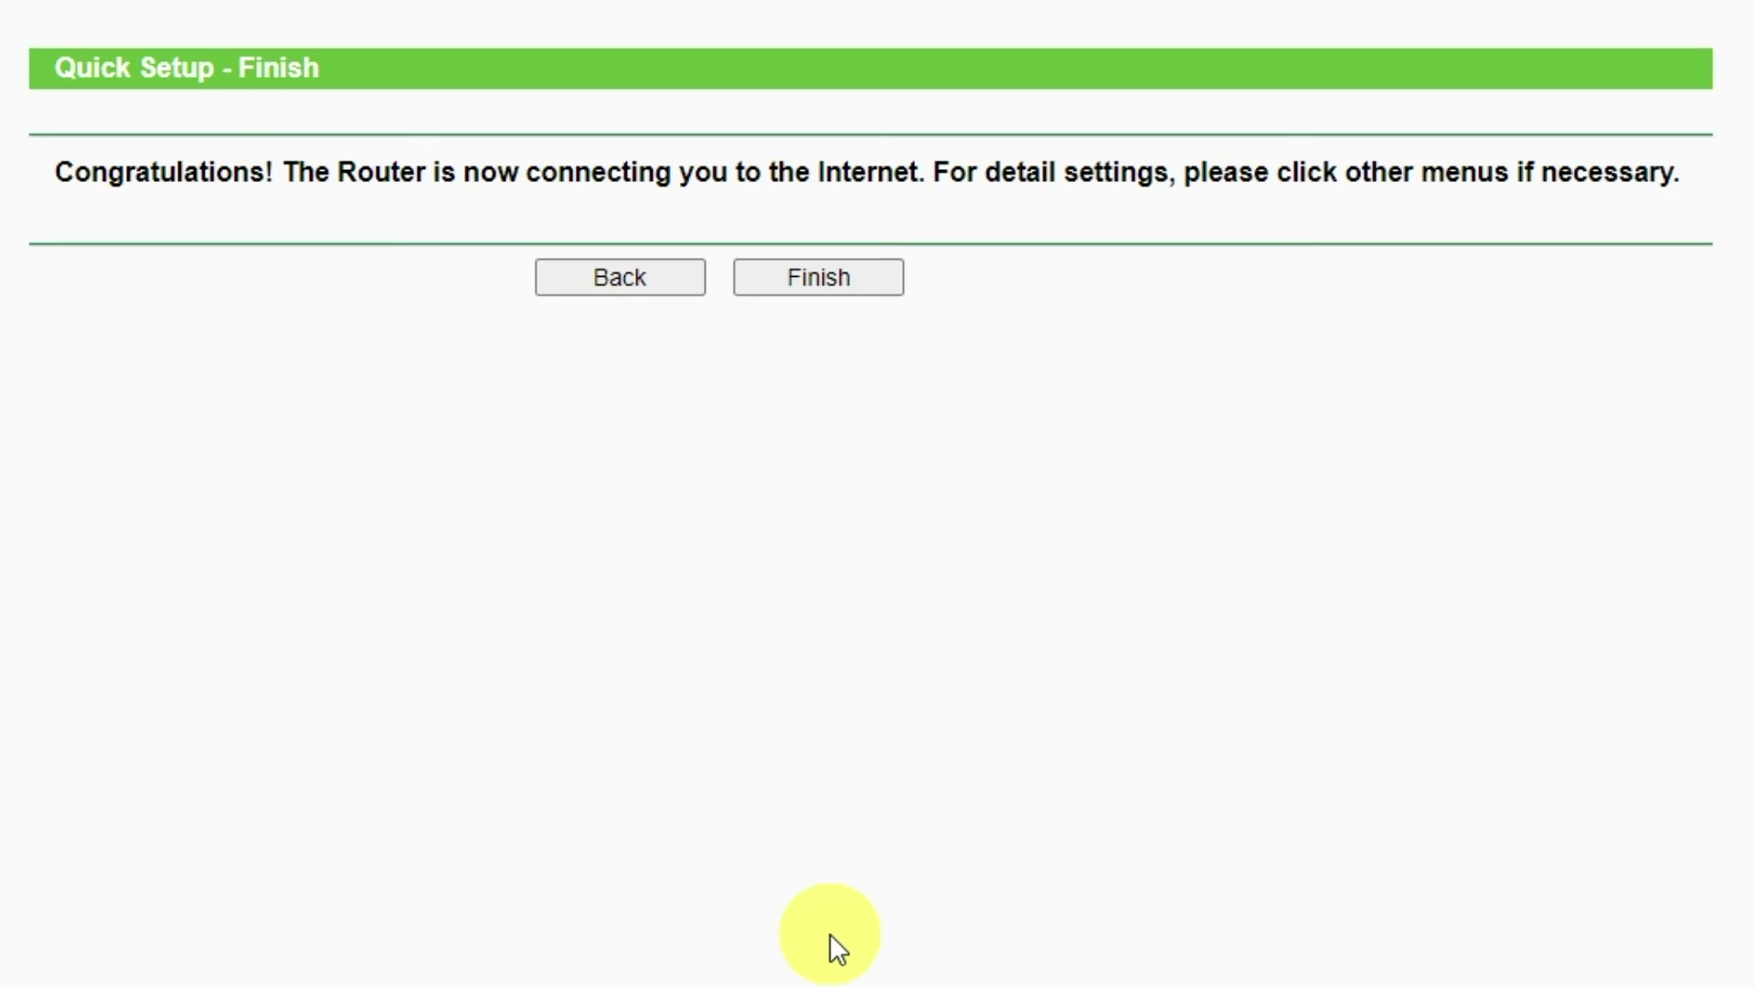
- Finish Quick Setup and go to System Tools > Reboot
left_click(836, 277)
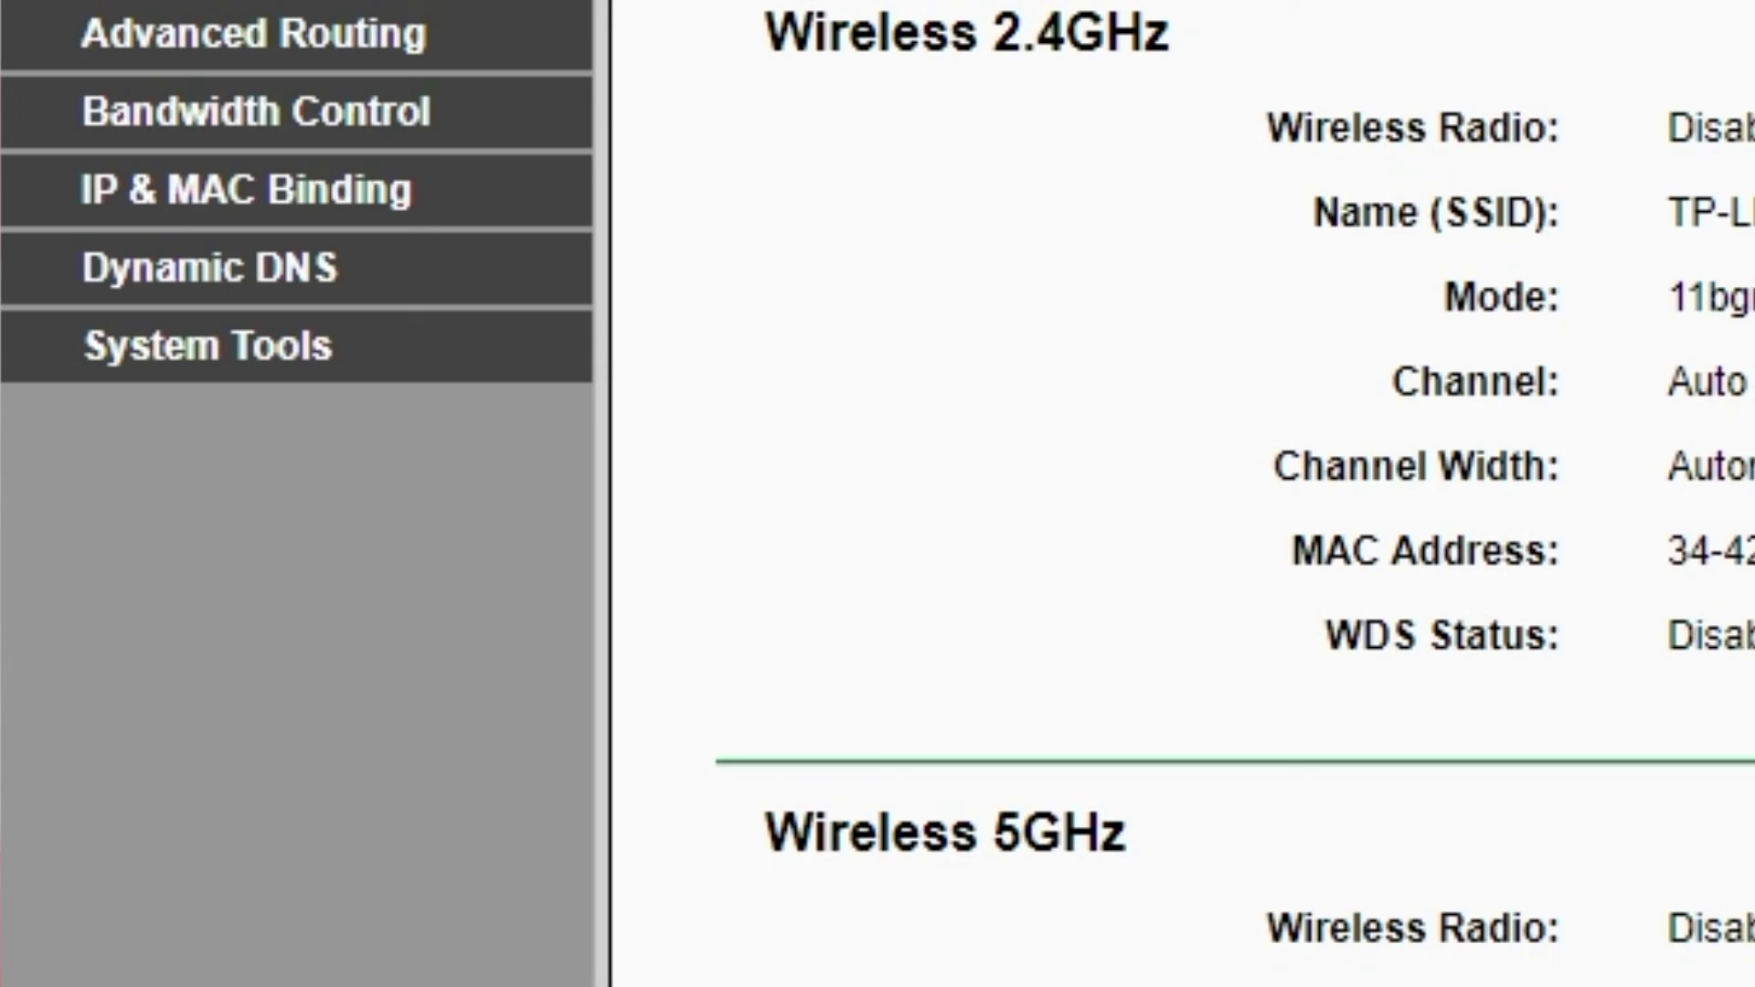
left_click(283, 361)
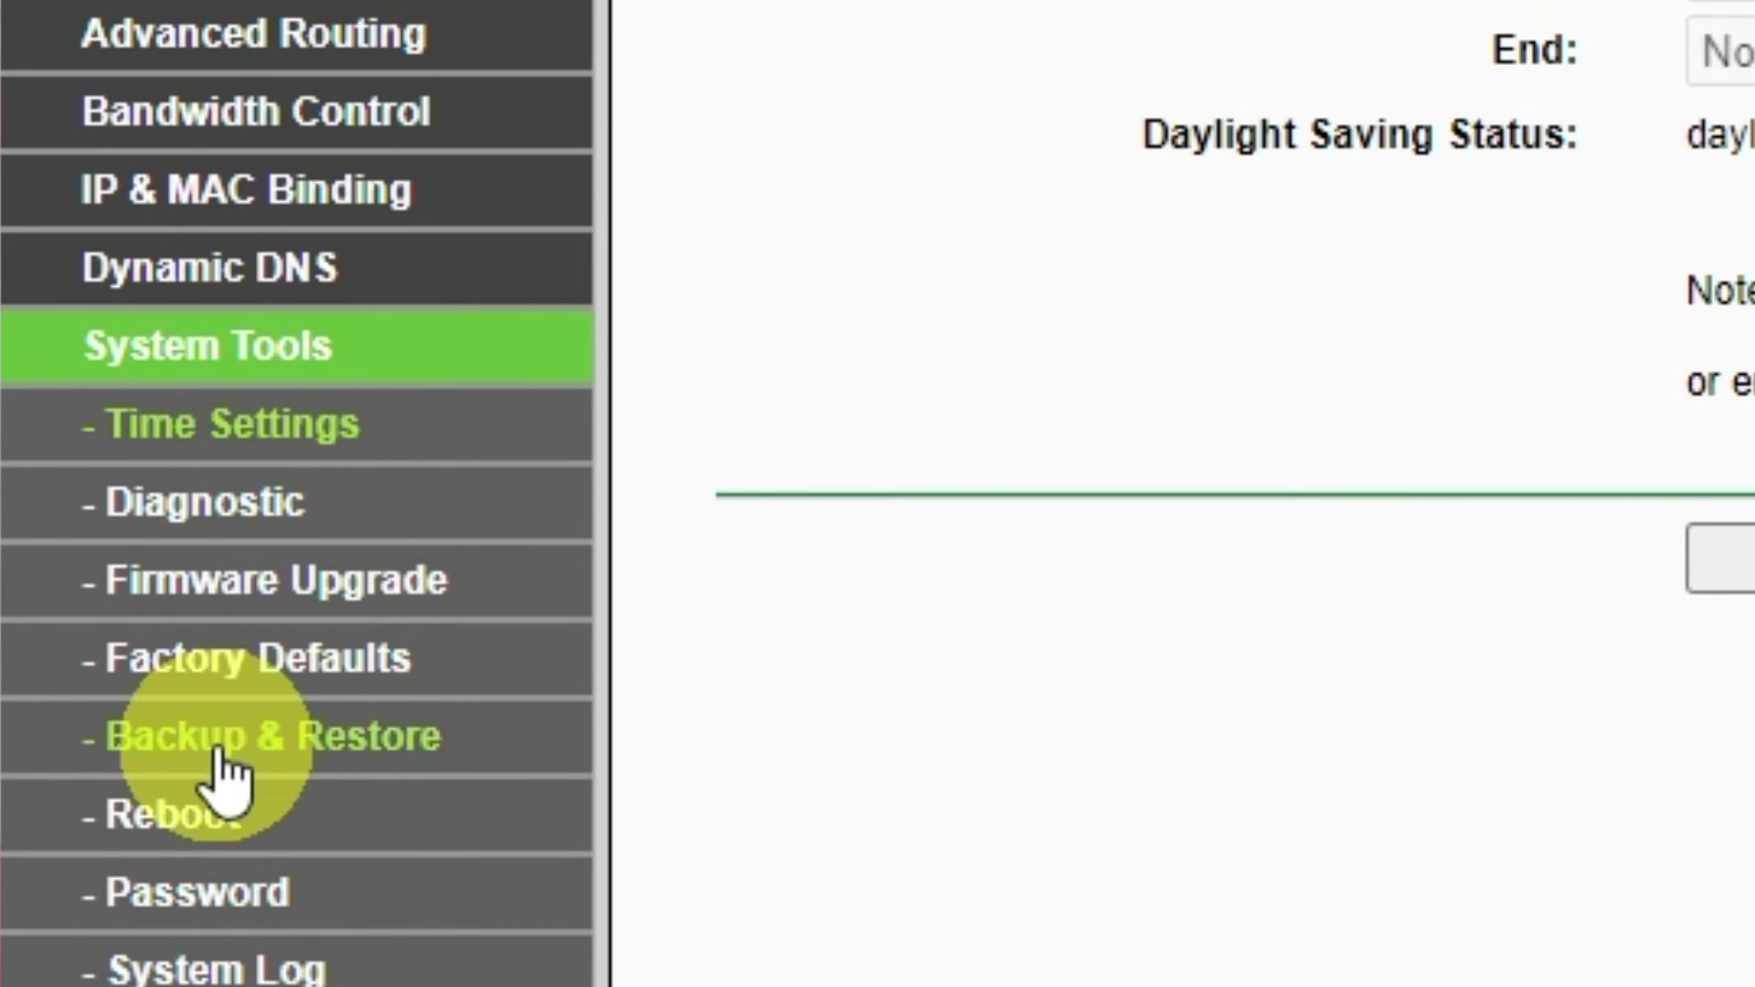
left_click(198, 802)
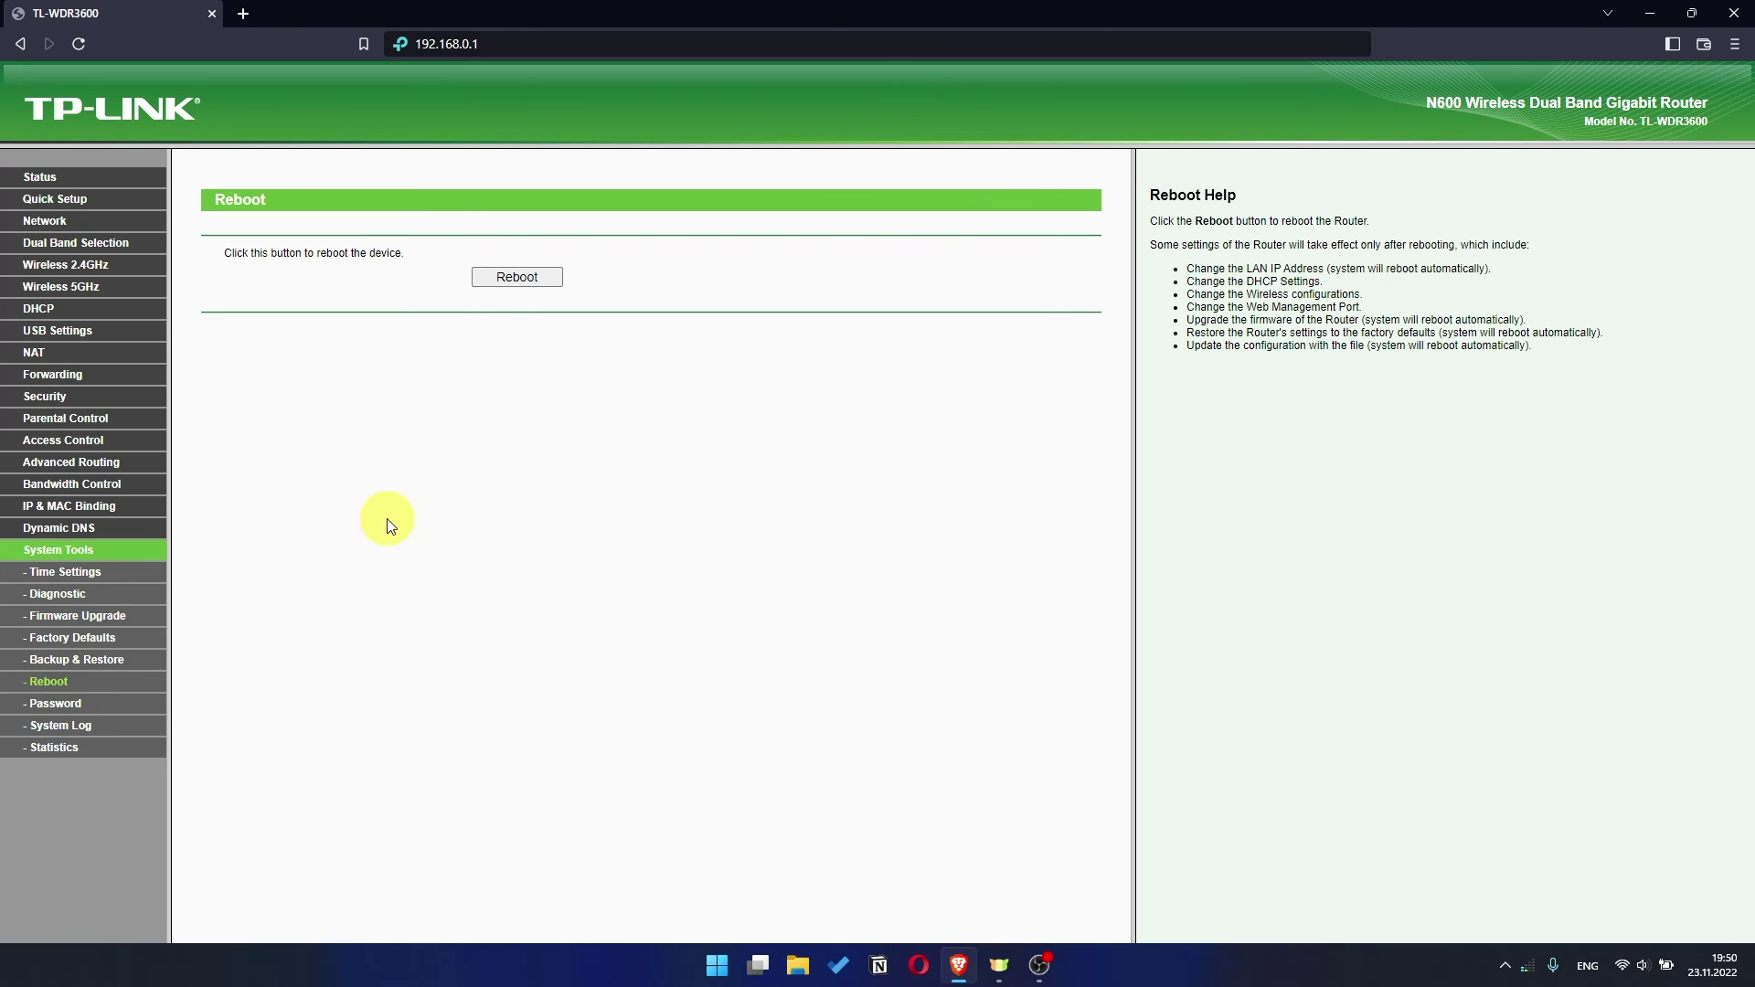
- Reboot the router and confirm the prompt with OK
left_click(504, 283)
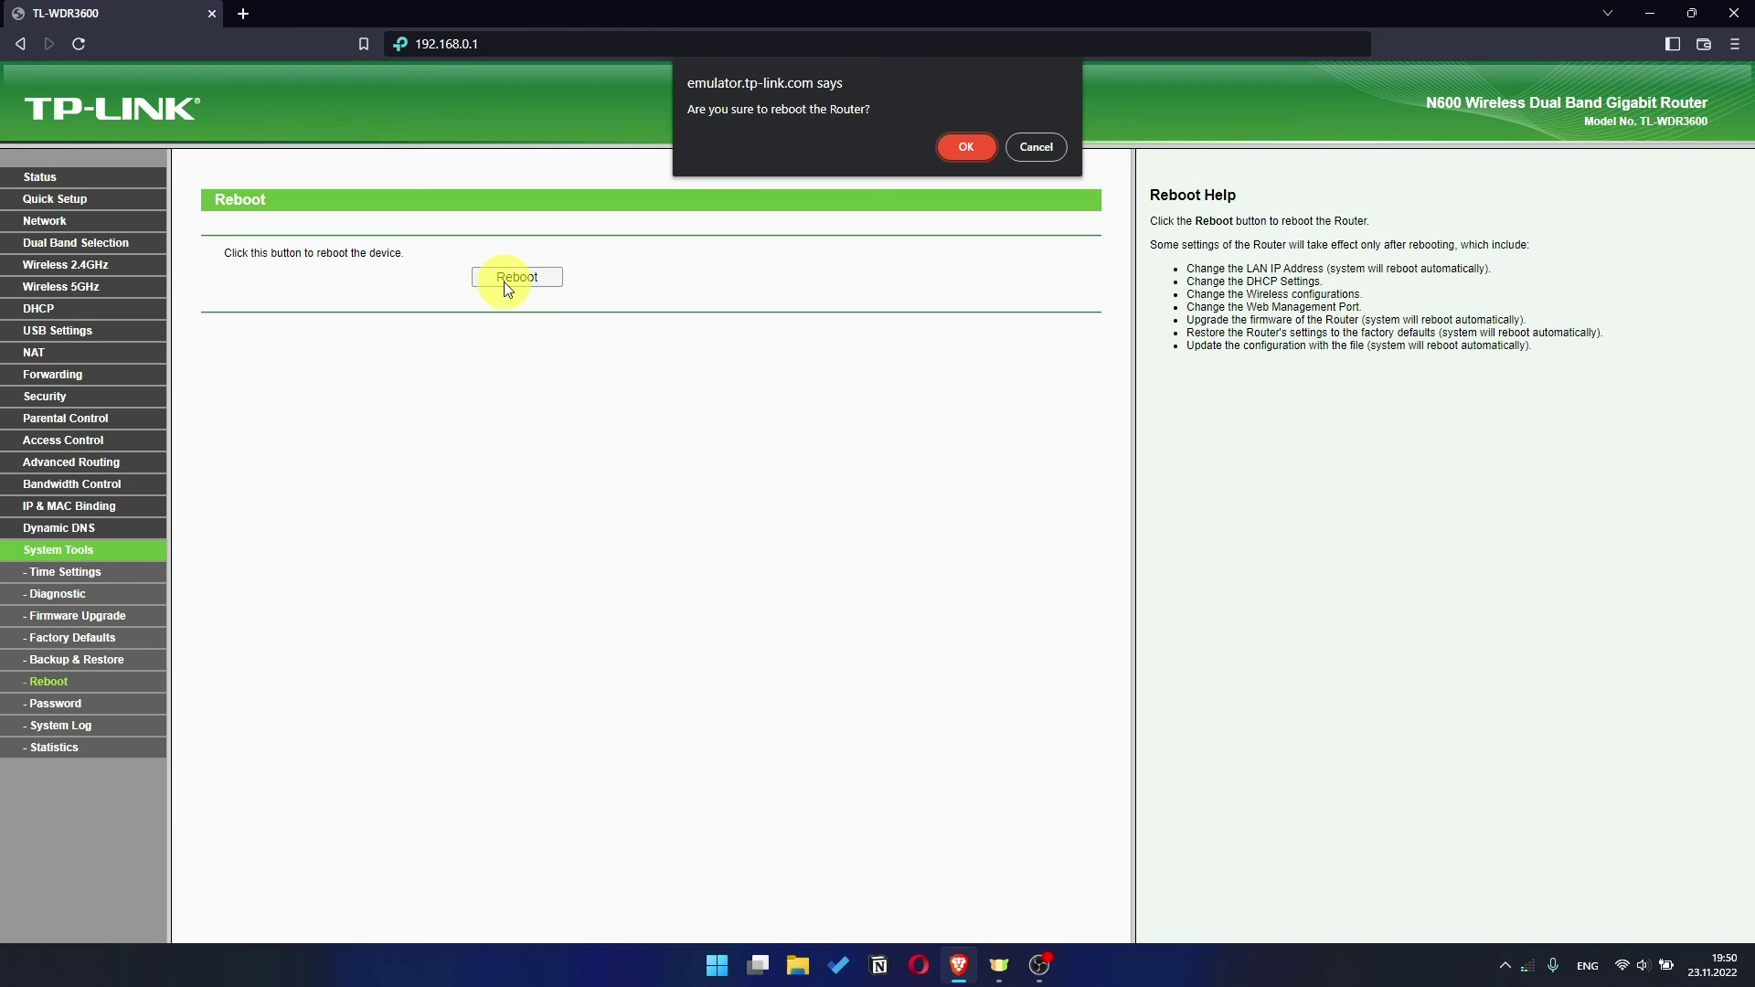
left_click(980, 149)
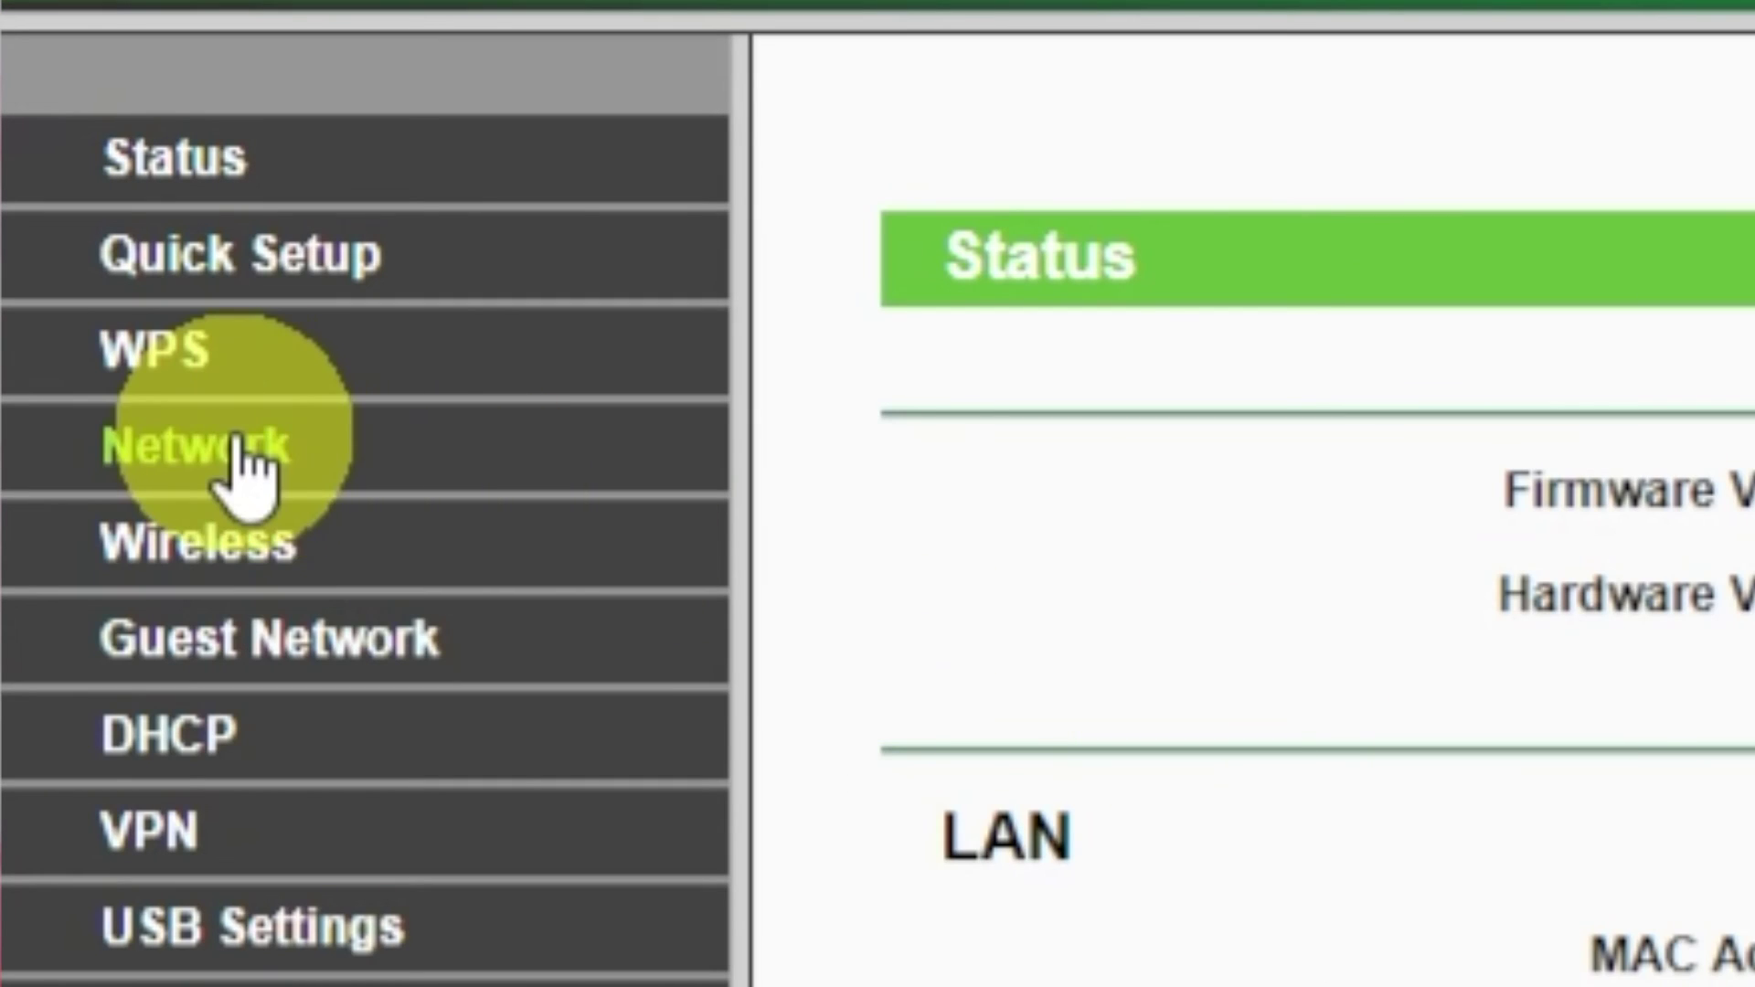
- Clone the PC's MAC address onto the router's WAN port under Network > MAC Clone and save
left_click(53, 241)
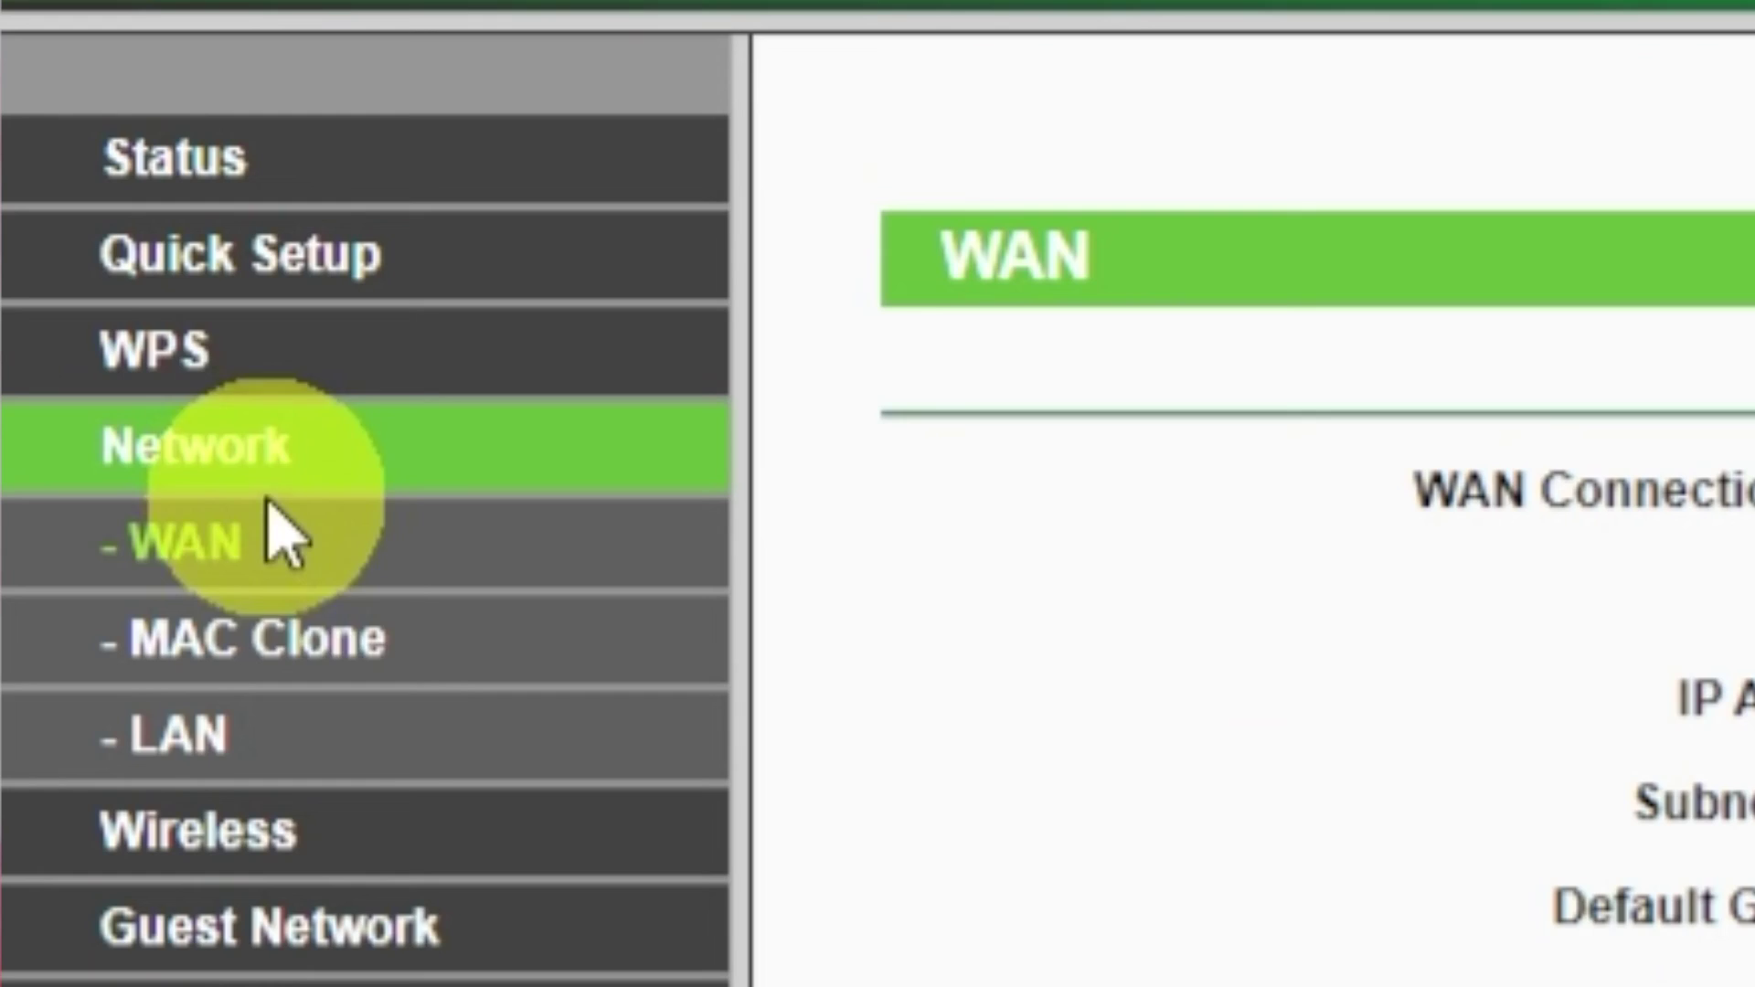
left_click(256, 638)
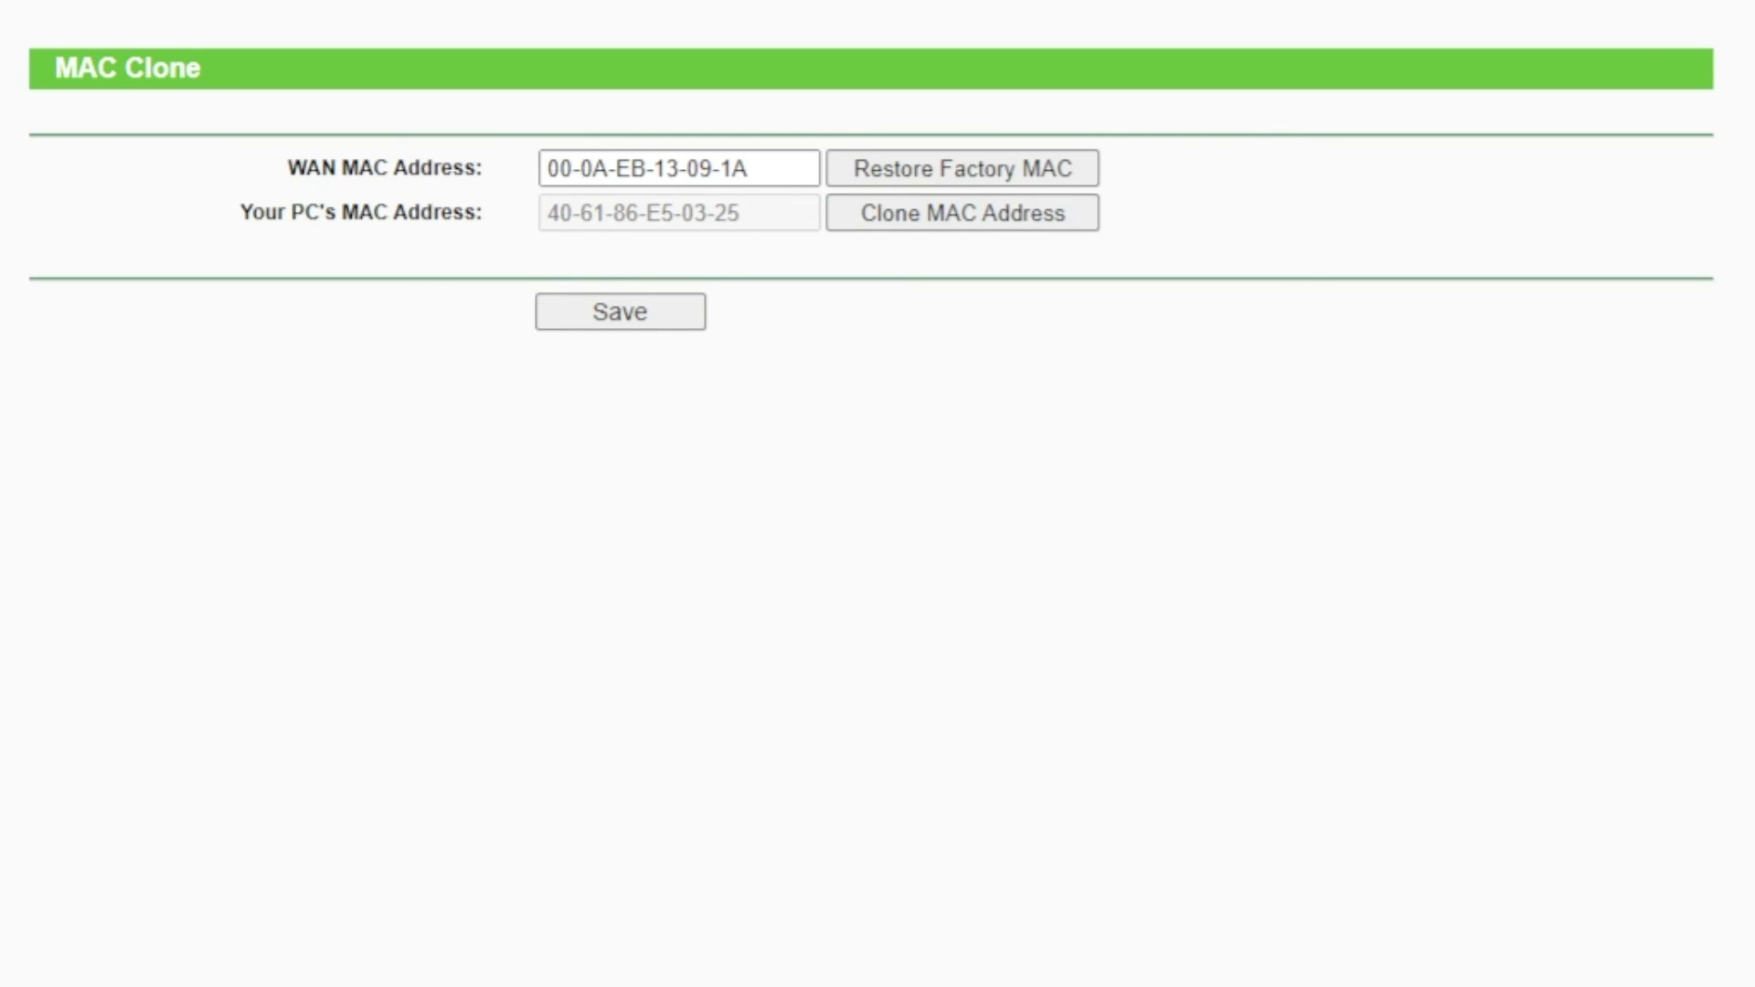
left_click(931, 217)
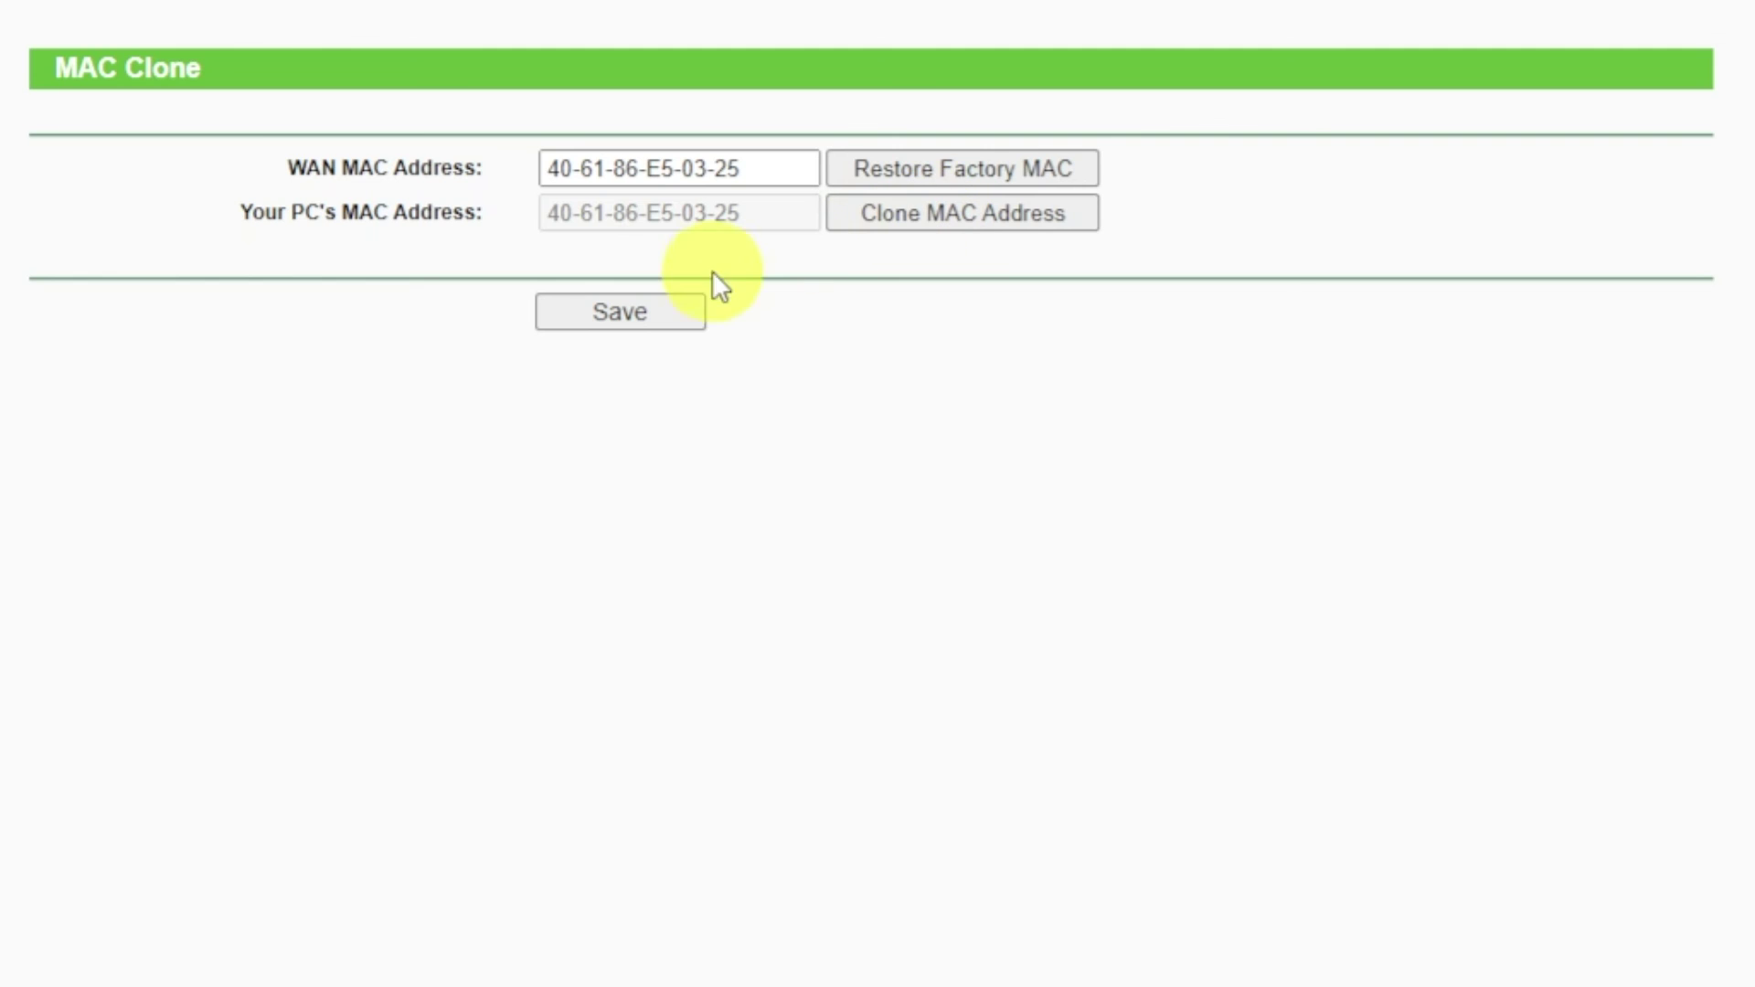
left_click(645, 309)
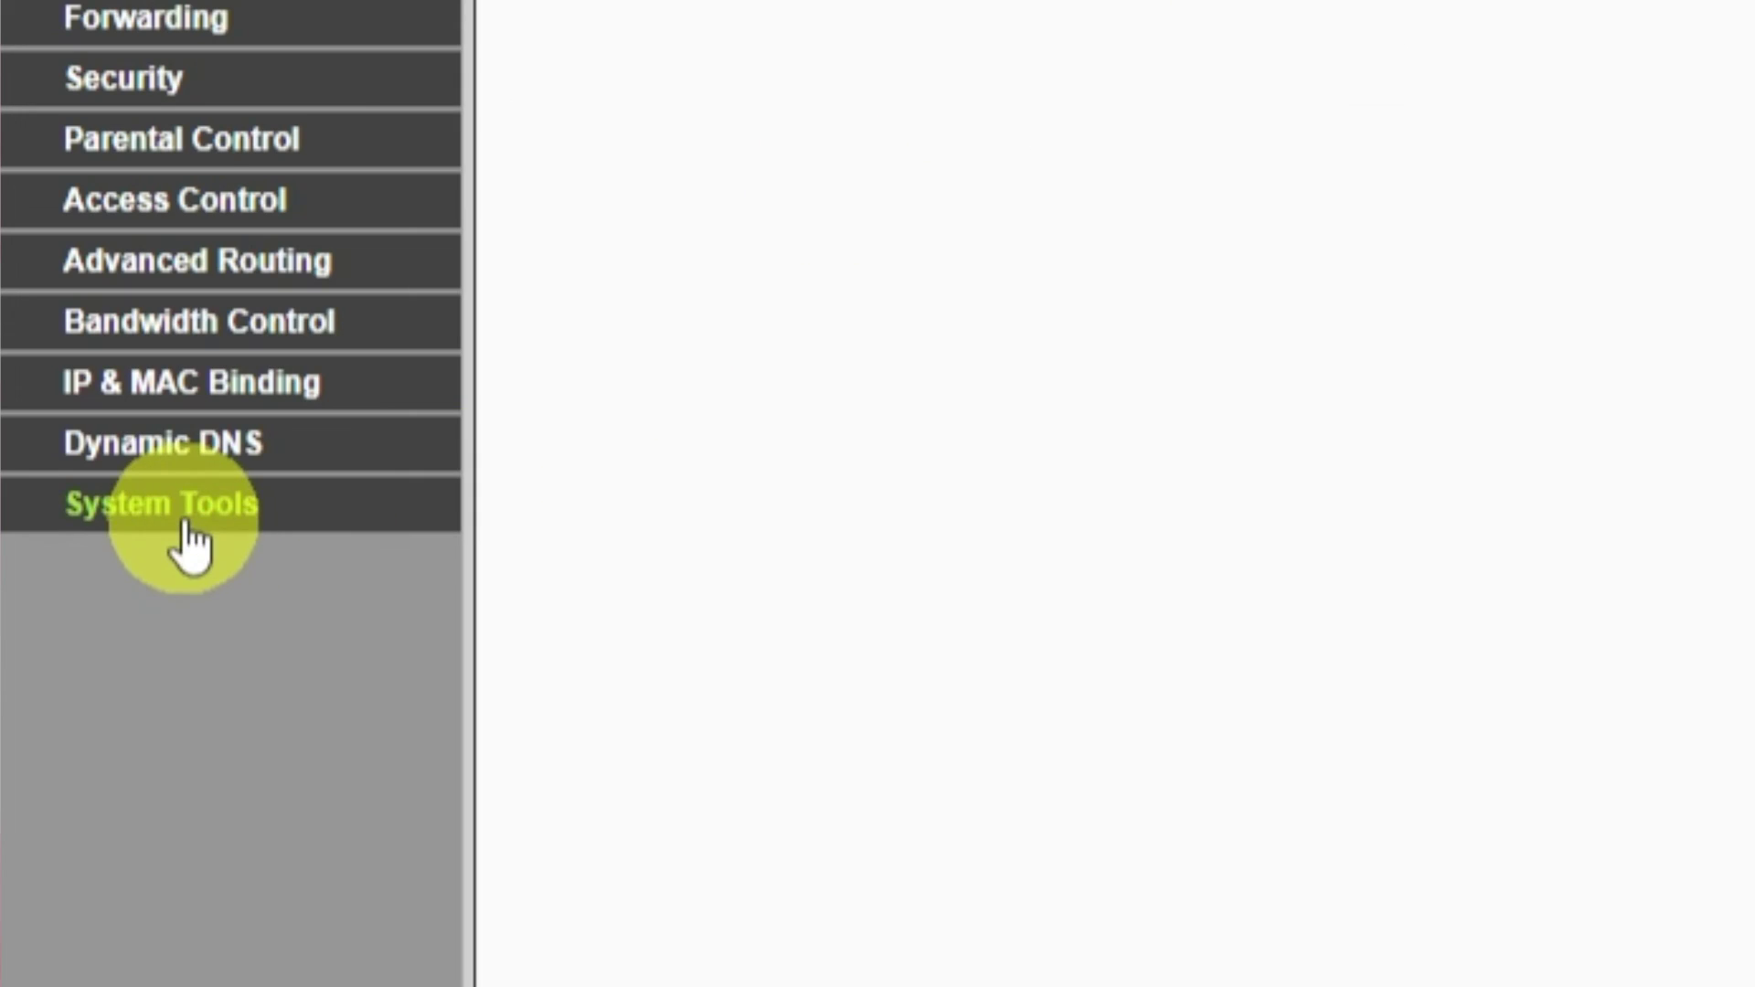
- Reboot the router from System Tools > Reboot and confirm the restart
left_click(186, 512)
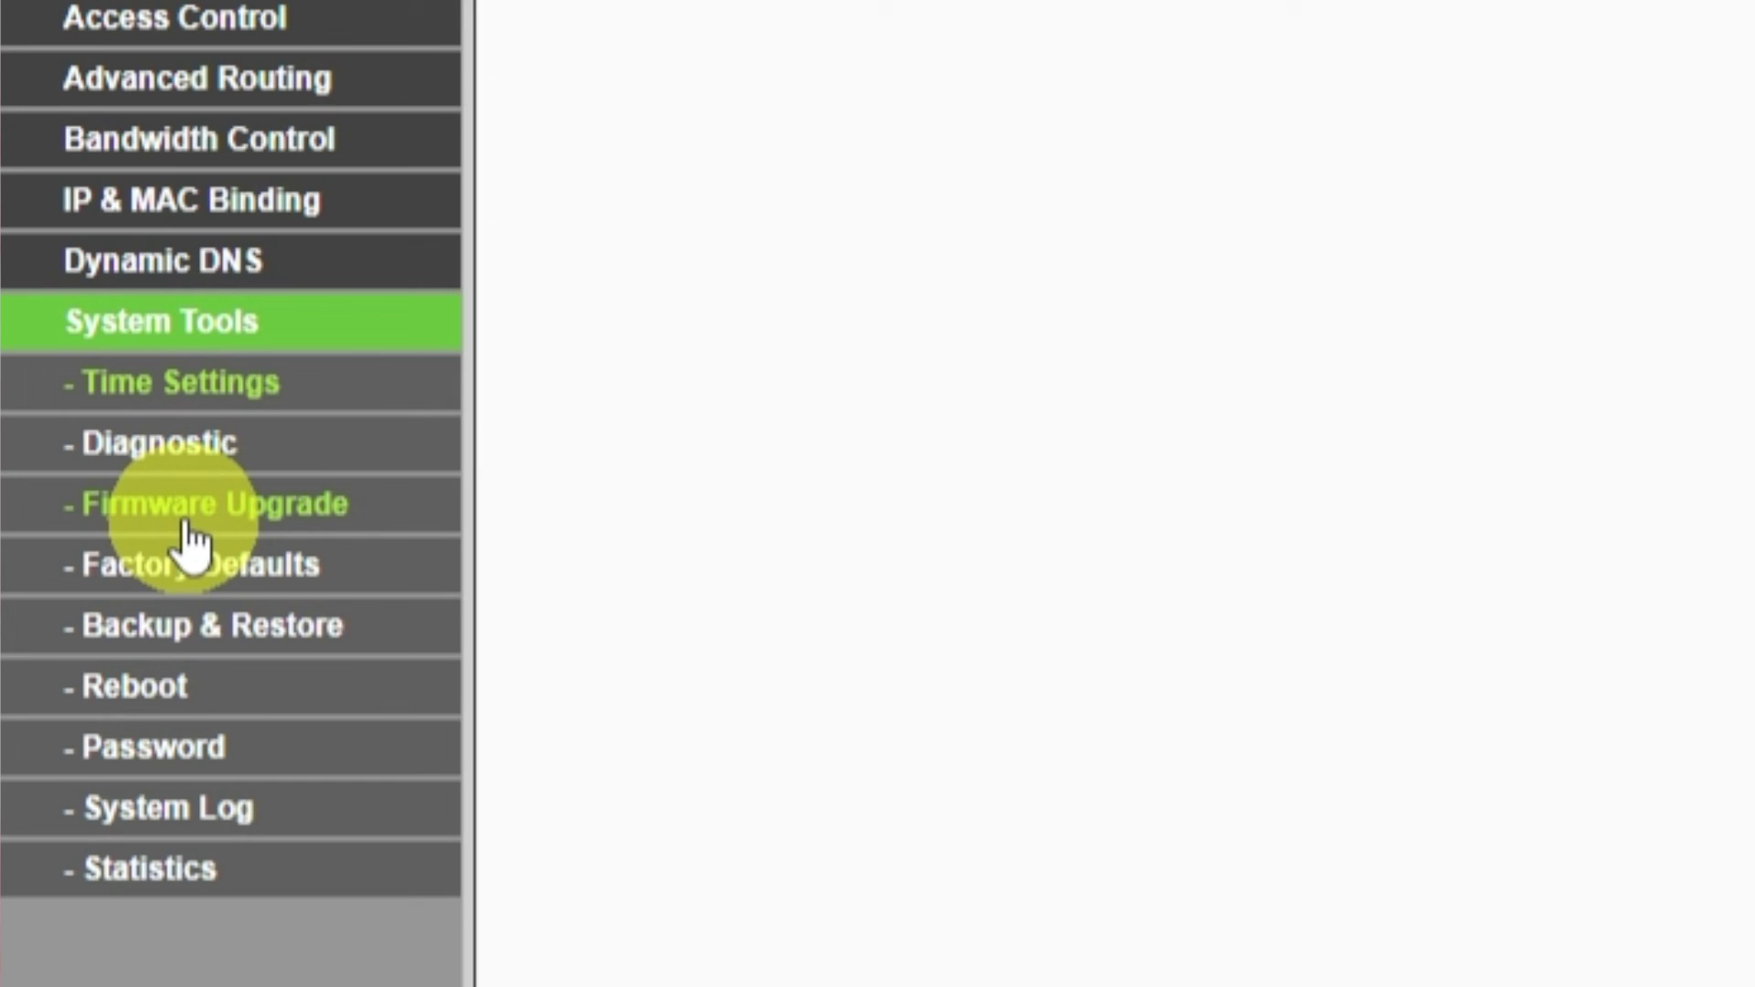
left_click(162, 695)
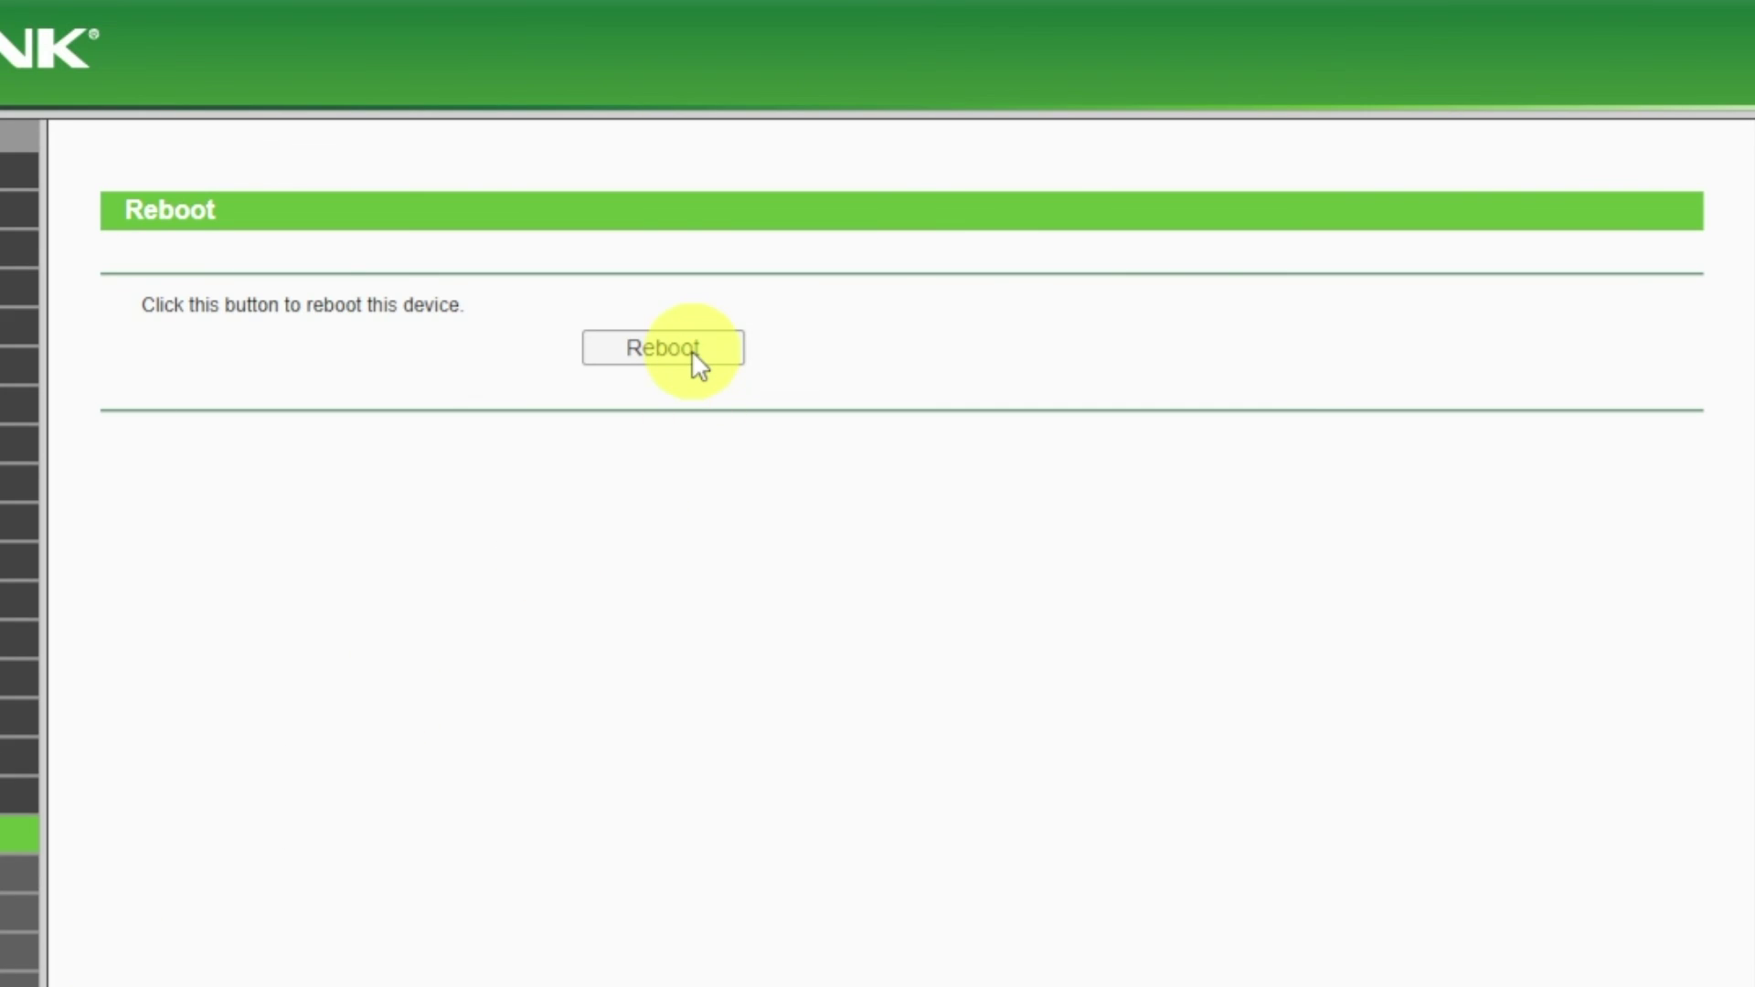
left_click(691, 349)
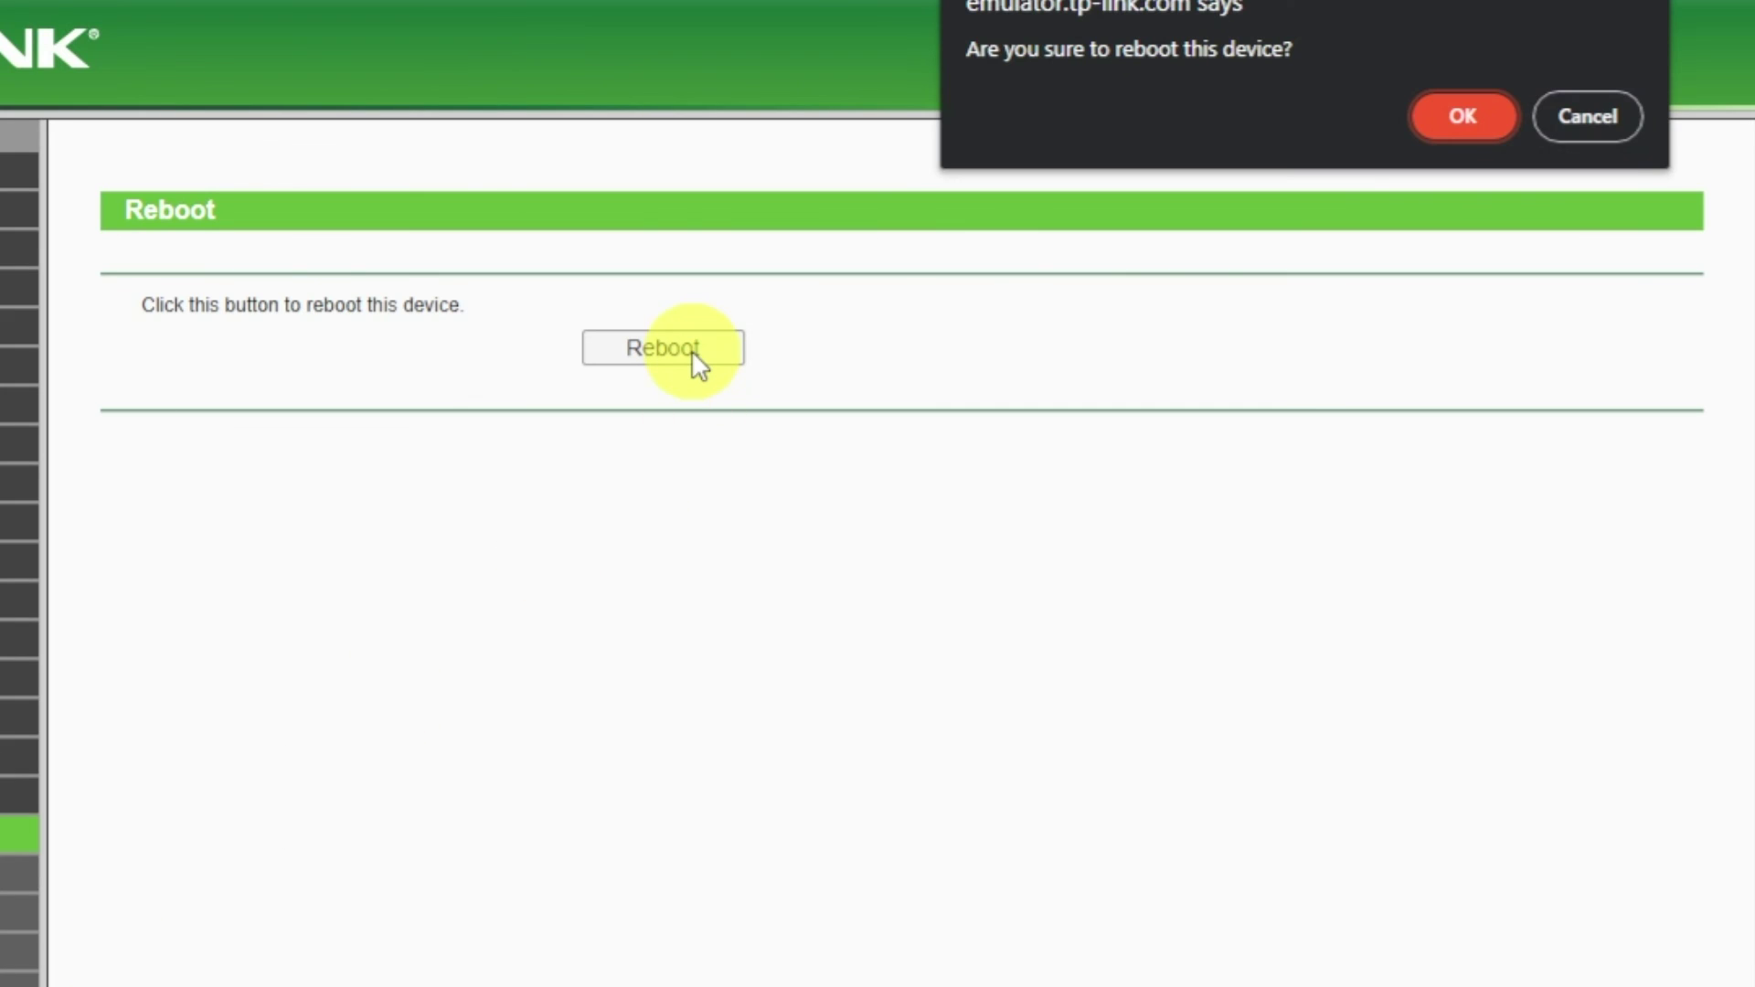
left_click(1466, 127)
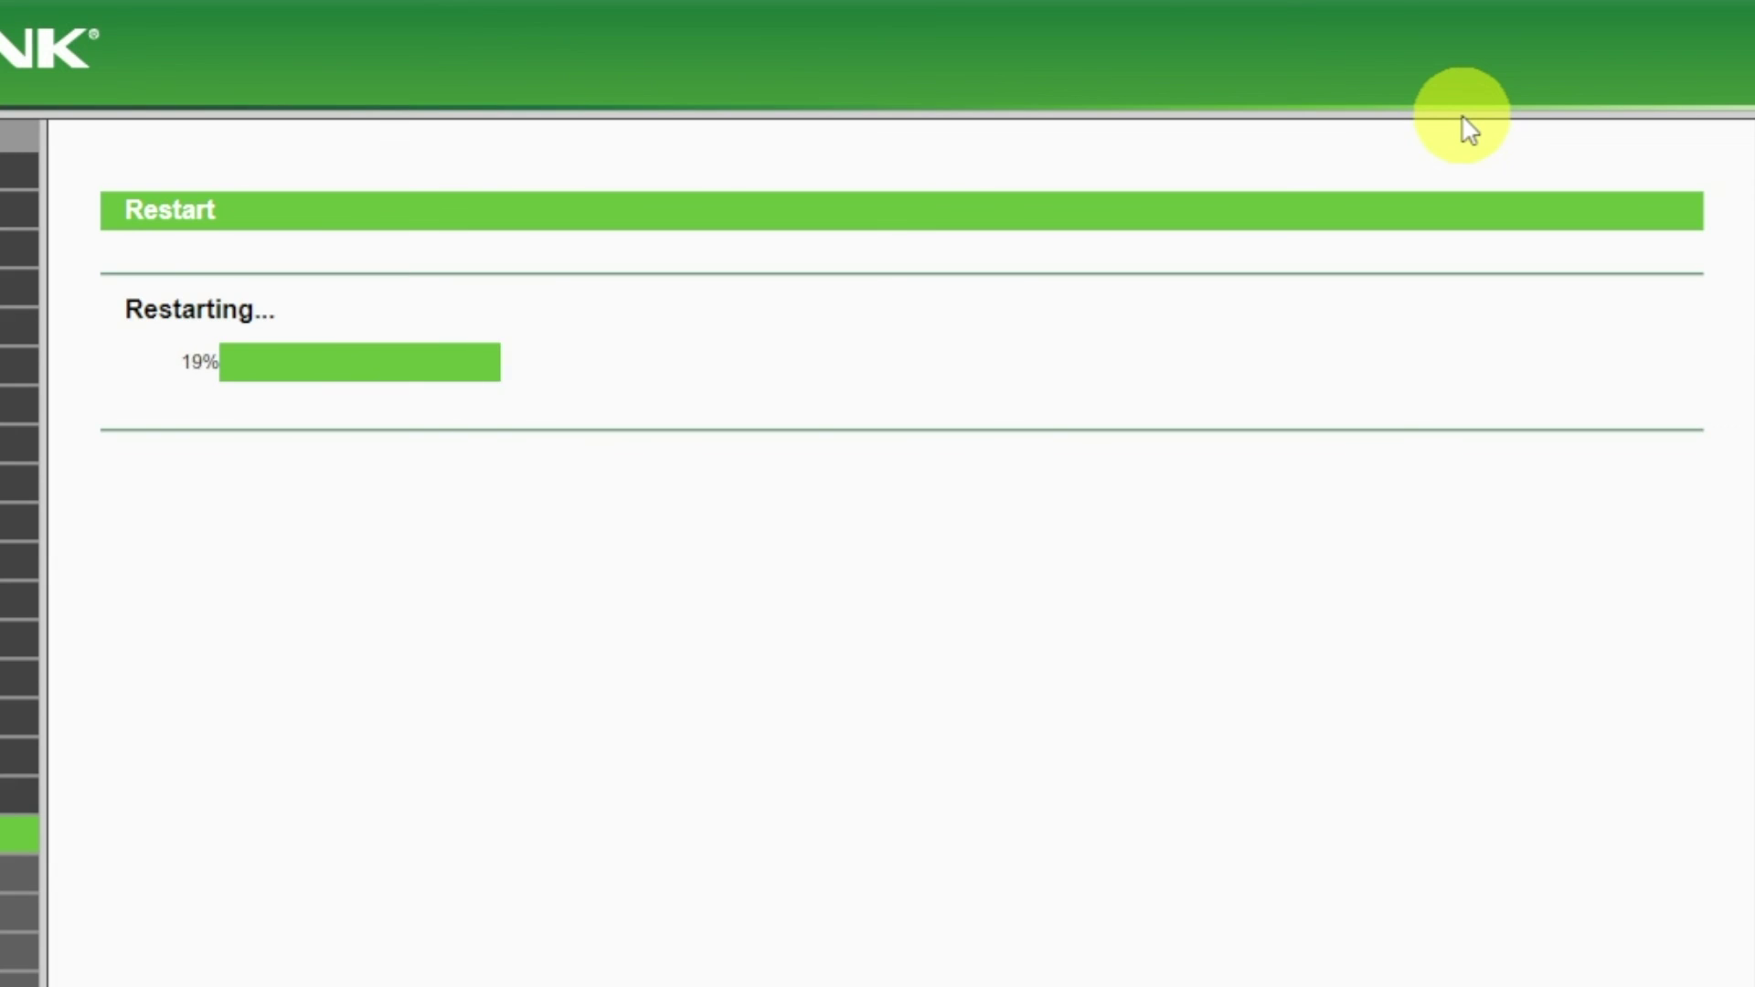